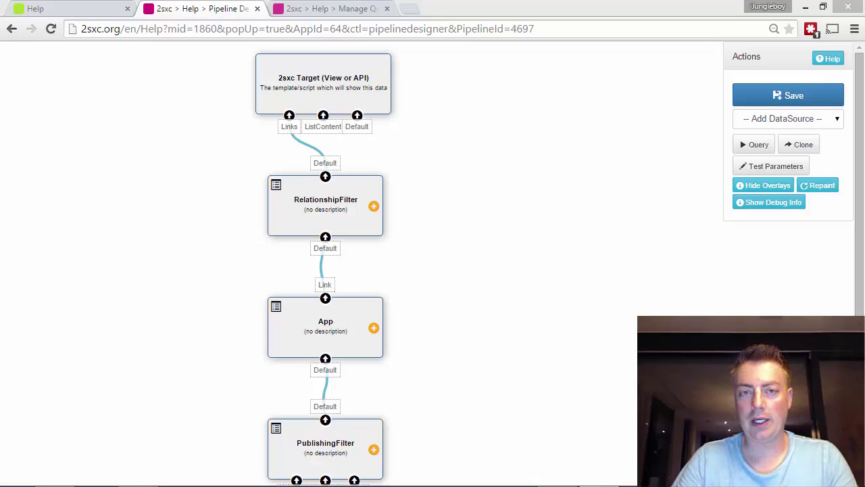
Step: Switch from the Chrome query designer to the 2sxc.org Help page in Firefox
key("alt+Tab")
key("alt+Tab")
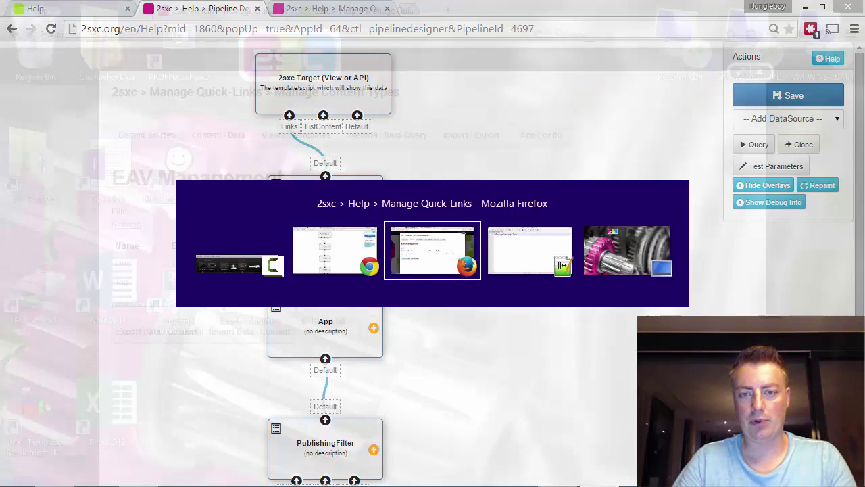
key("ctrl+Tab")
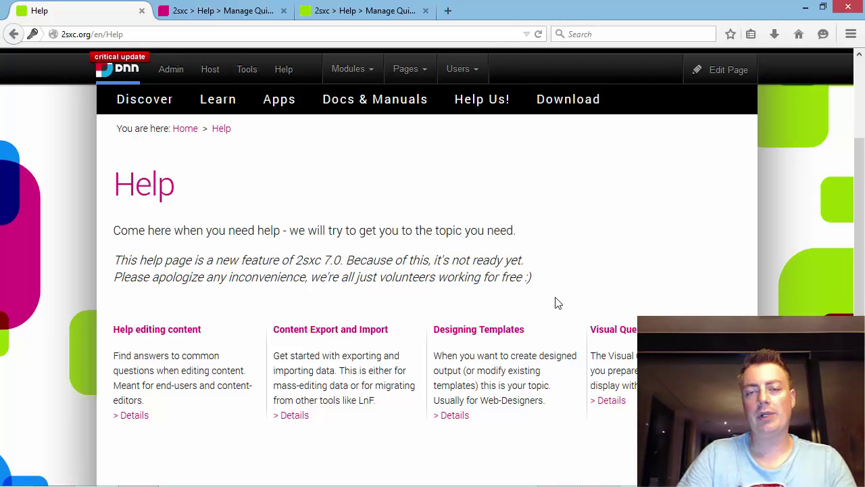
Step: Skim the Help page, then bring up the Manage Quick-Links page
scroll(555, 302, "up", 3)
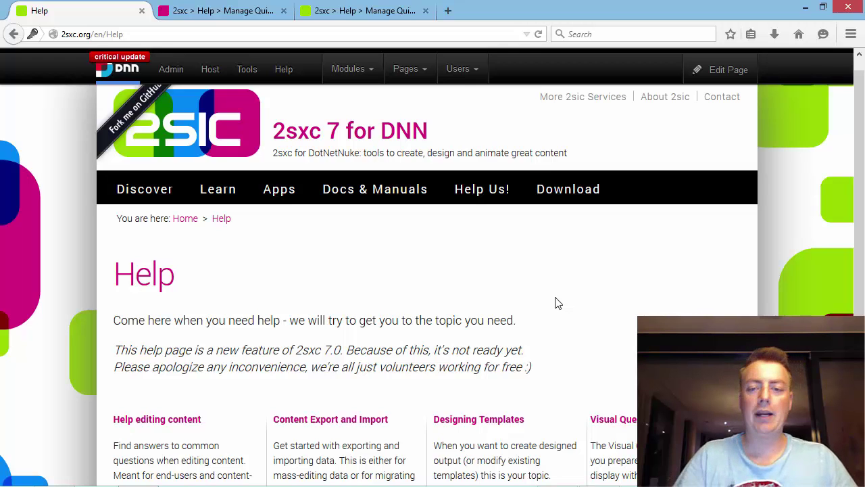
scroll(551, 324, "down", 2)
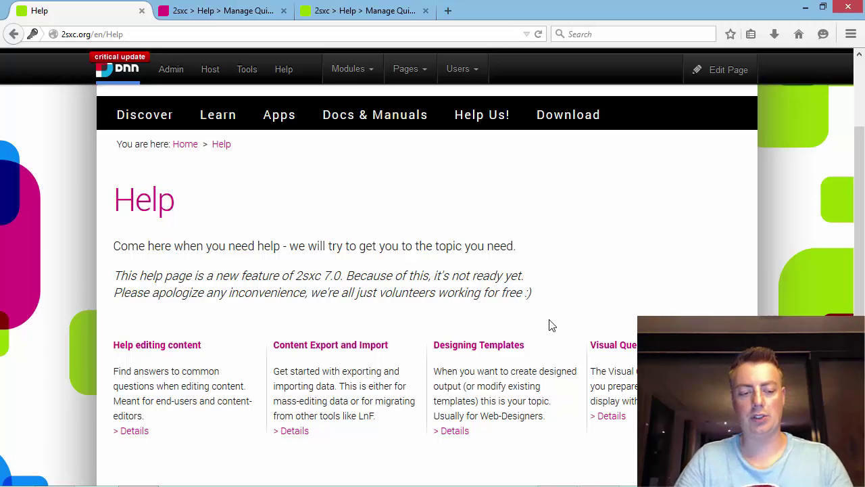
key("ctrl+Tab")
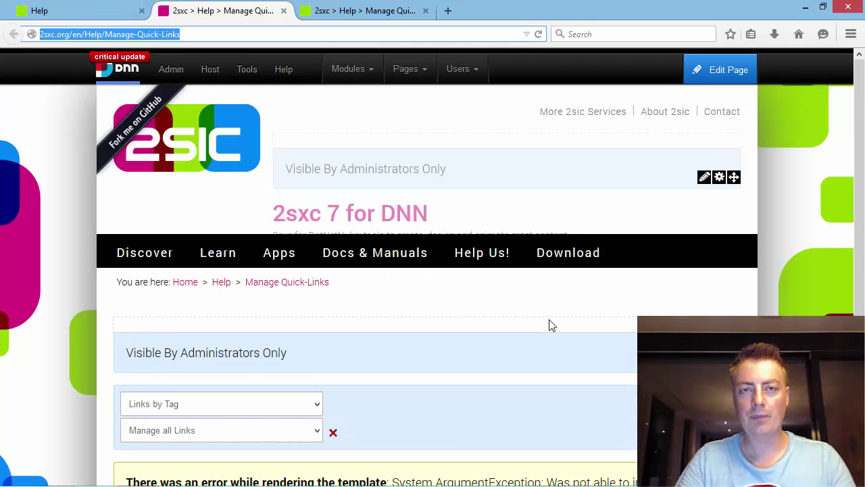
Step: Review the Link content type's items, opening the first for editing and leaving without saving
key("ctrl+Tab")
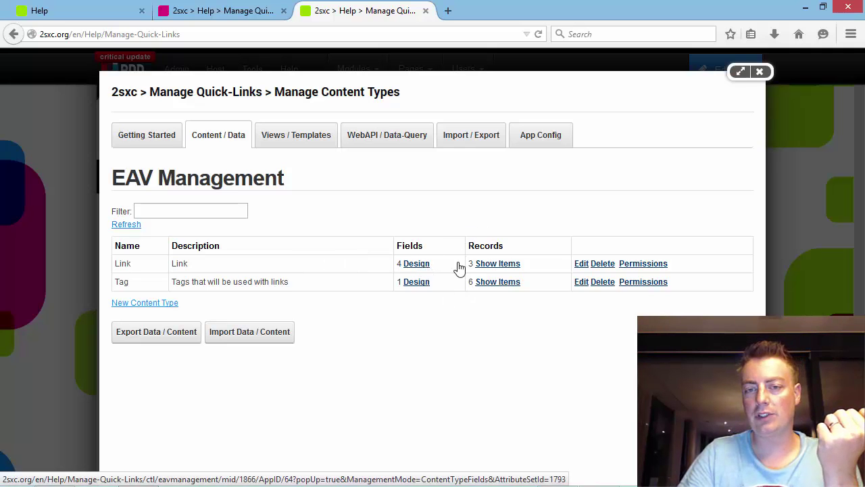
left_click(486, 264)
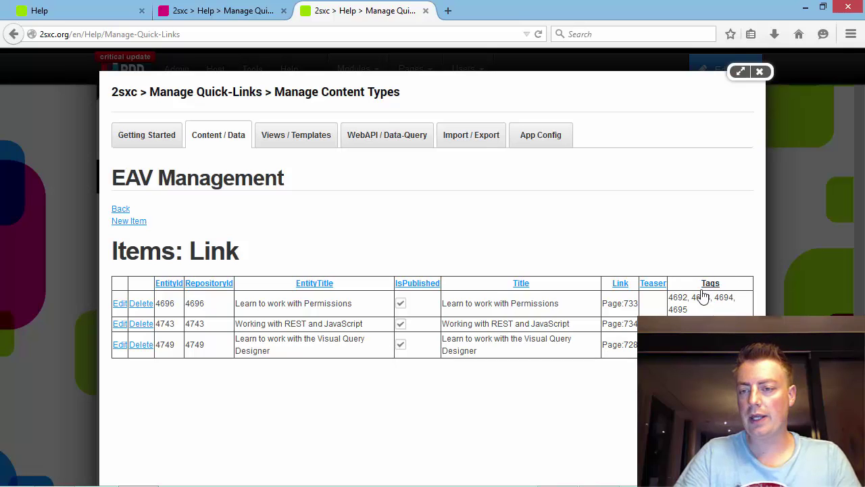
left_click(120, 304)
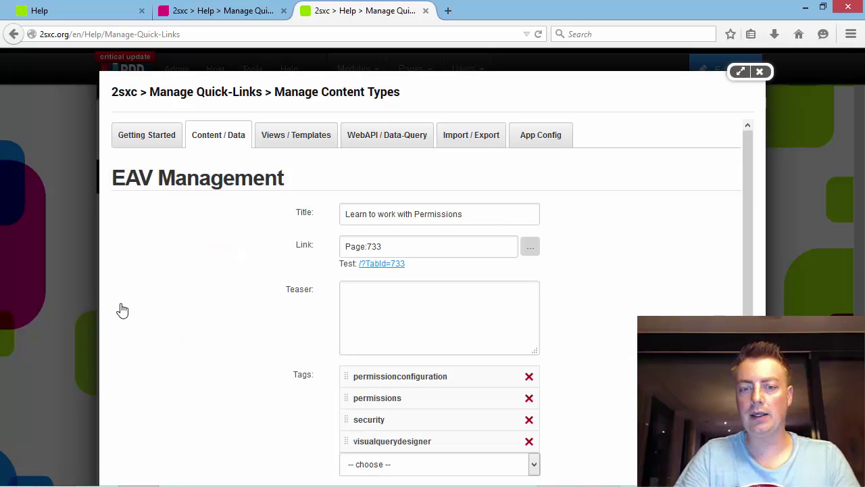
left_click_drag(119, 290, 147, 248)
left_click(202, 334)
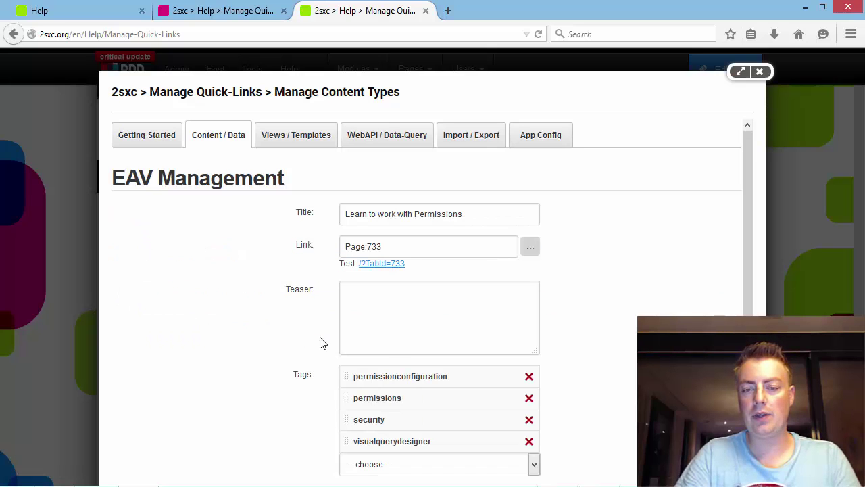
scroll(610, 376, "down", 1)
scroll(610, 375, "down", 1)
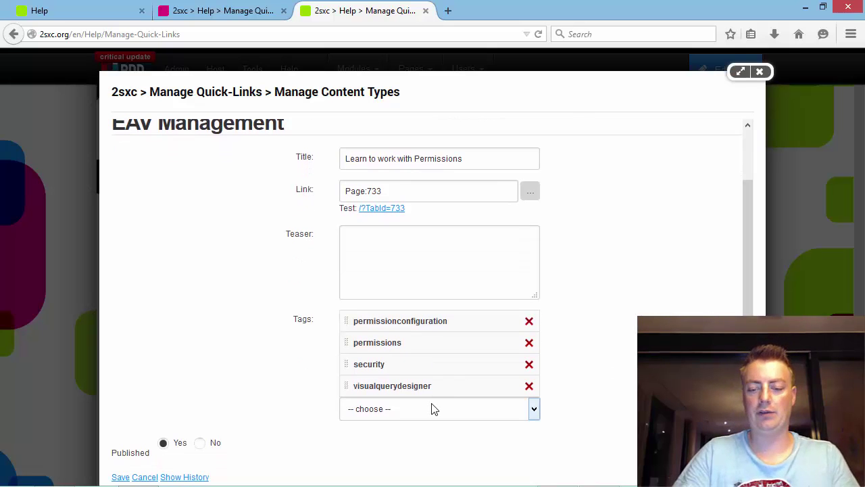
key("Return")
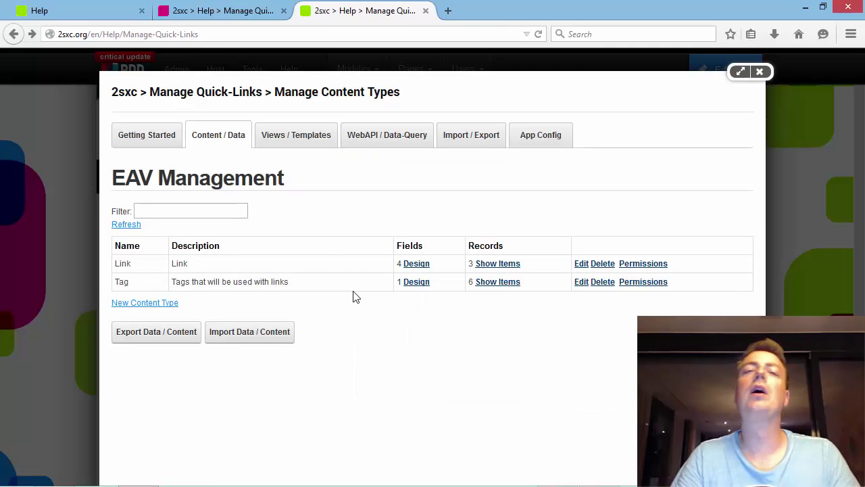
key("alt+Tab")
key("alt+Tab")
key("alt+Tab")
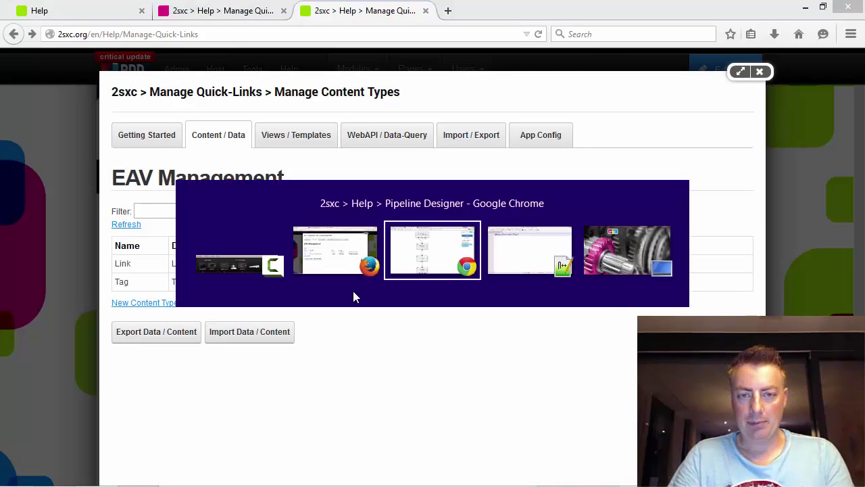
key("ctrl+Tab")
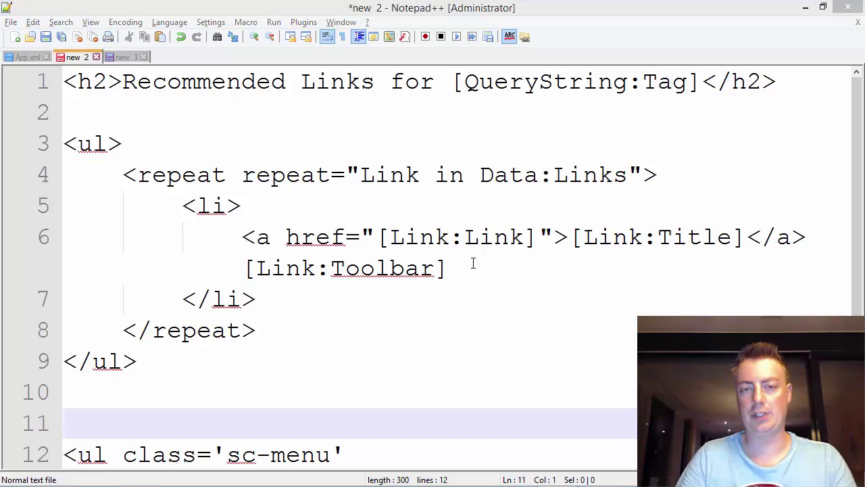
key("alt+Tab")
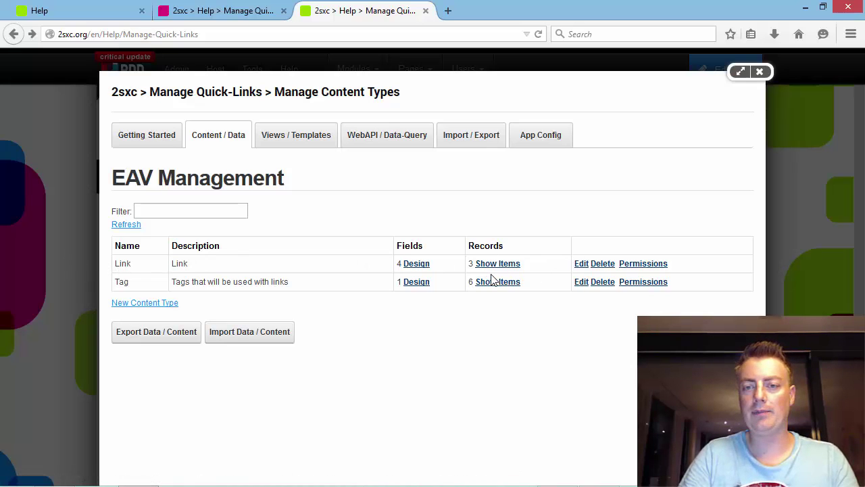
Step: Go from the Link items through WebAPI / Data-Query to the visual query list showing LinksByTag
left_click(496, 265)
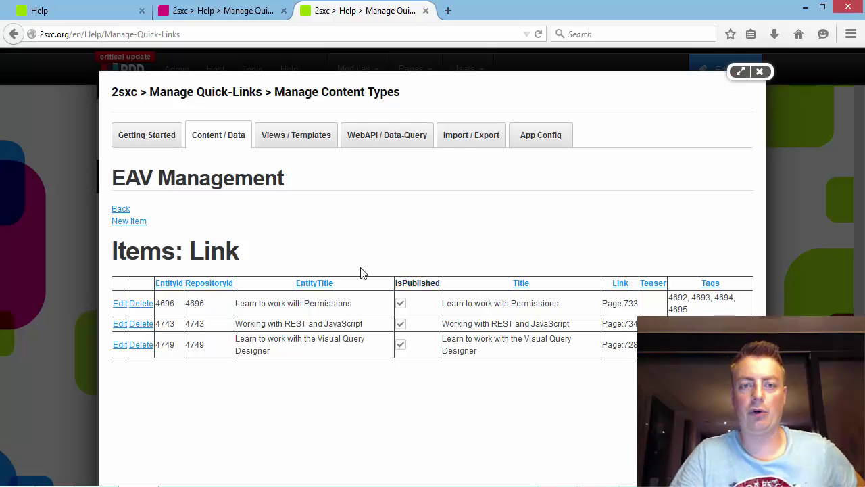
left_click(385, 140)
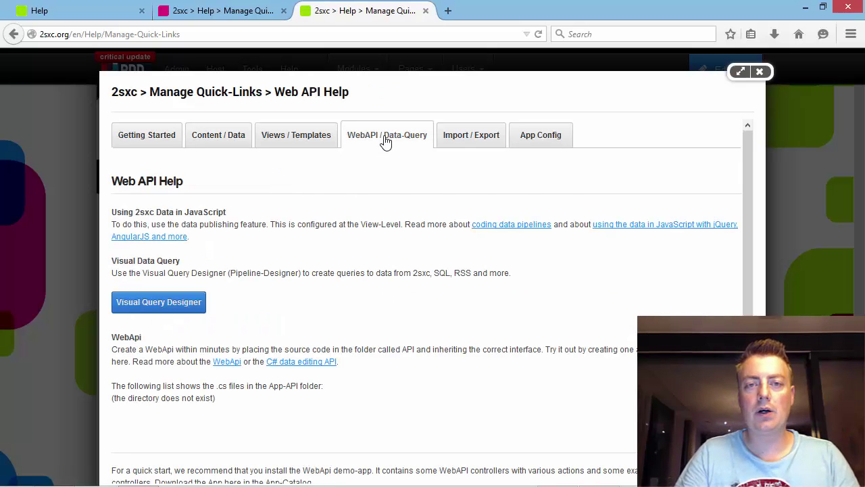
left_click(174, 309)
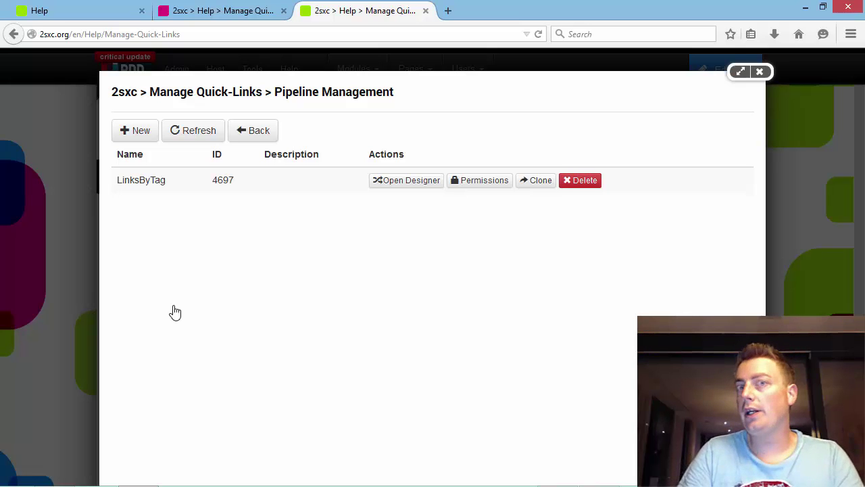
Step: Add a new query named 'All links - sorted' and save it
left_click(144, 137)
left_click(397, 177)
type("All l")
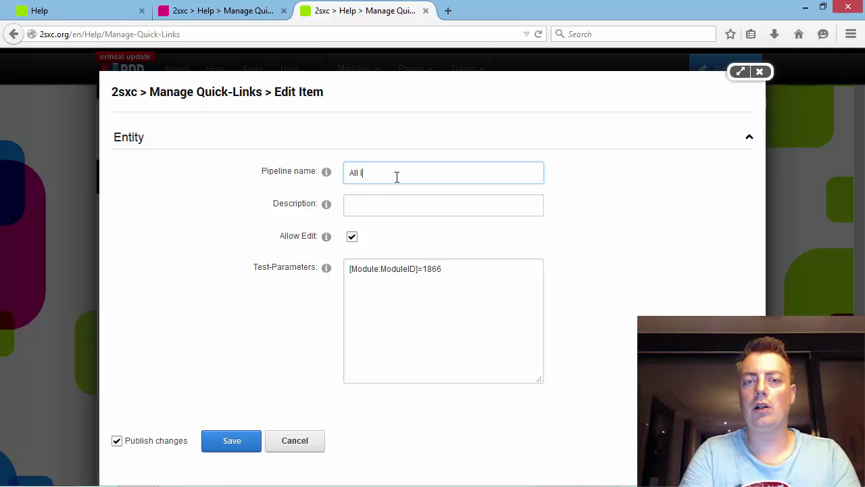
type("inks - sorted")
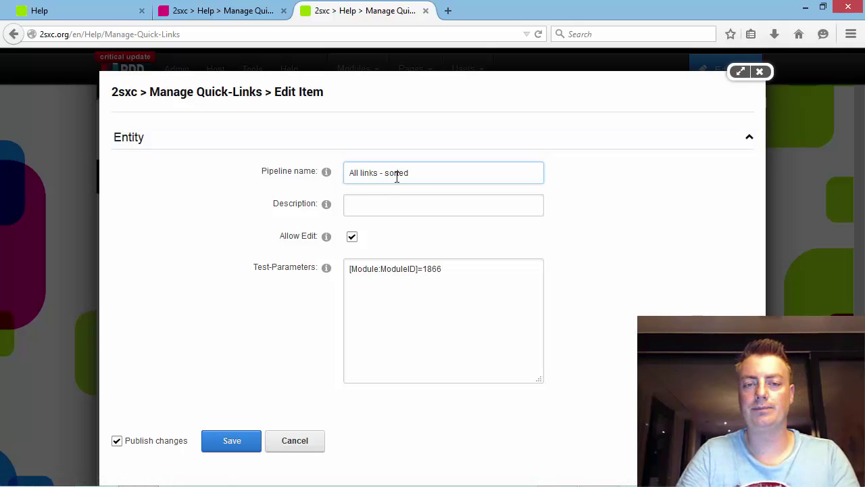
key("Tab")
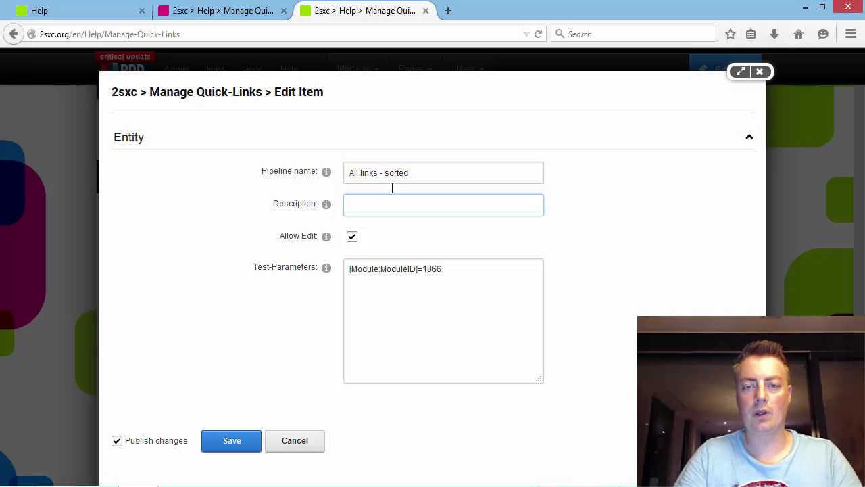
left_click(449, 288)
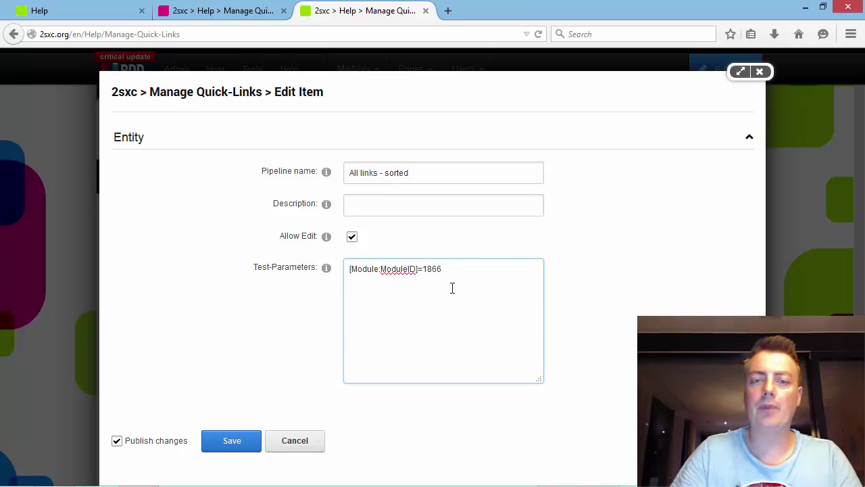
left_click(223, 446)
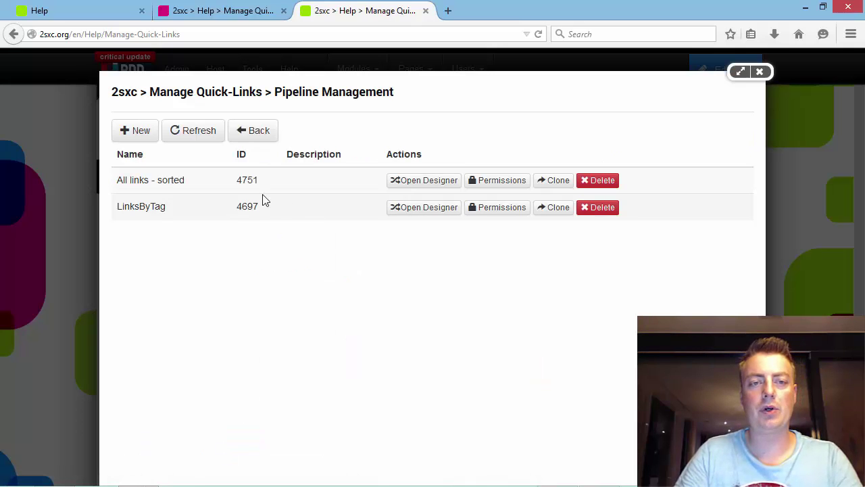
Step: Open 'All links - sorted' in the designer and delete its ModuleDataSource
left_click(413, 184)
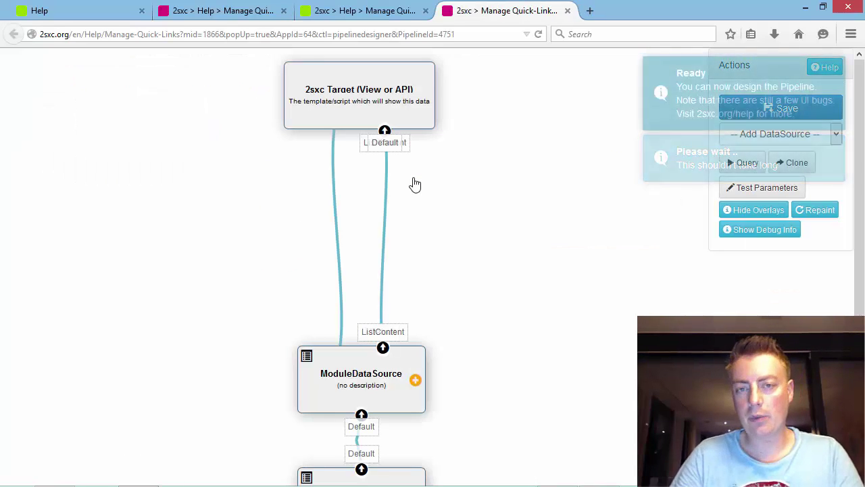
scroll(547, 248, "down", 3)
scroll(547, 248, "down", 2)
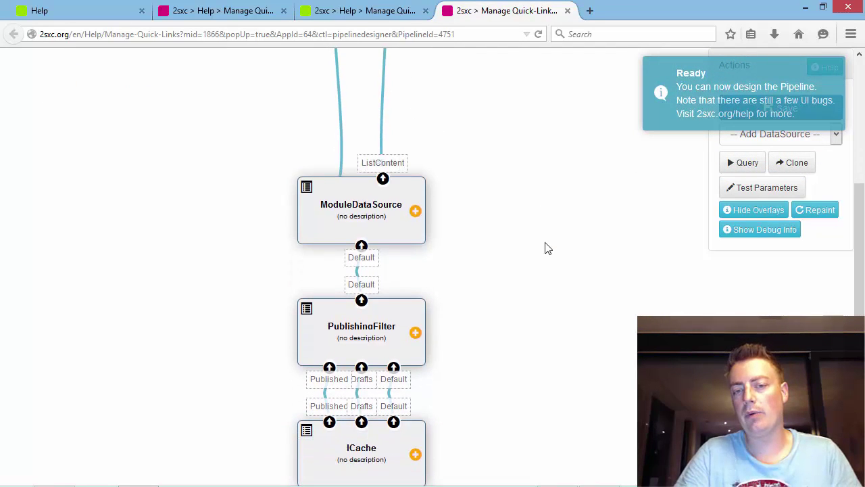
scroll(548, 248, "up", 1)
scroll(547, 248, "up", 4)
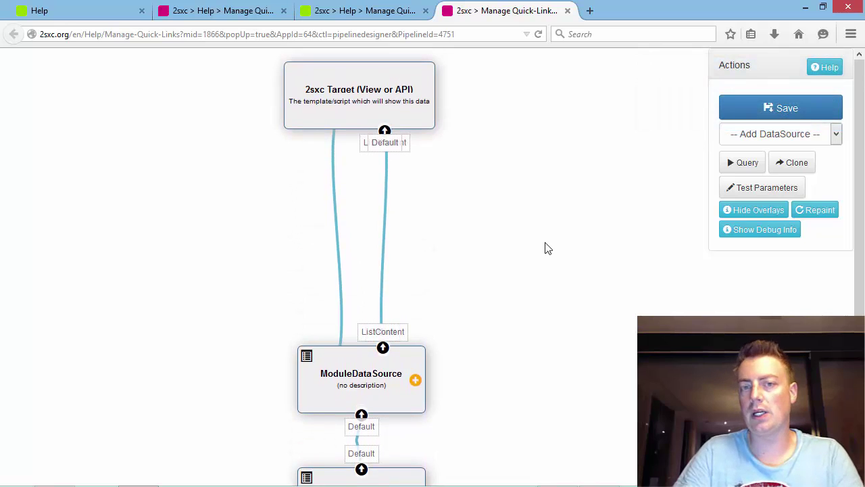
left_click(419, 352)
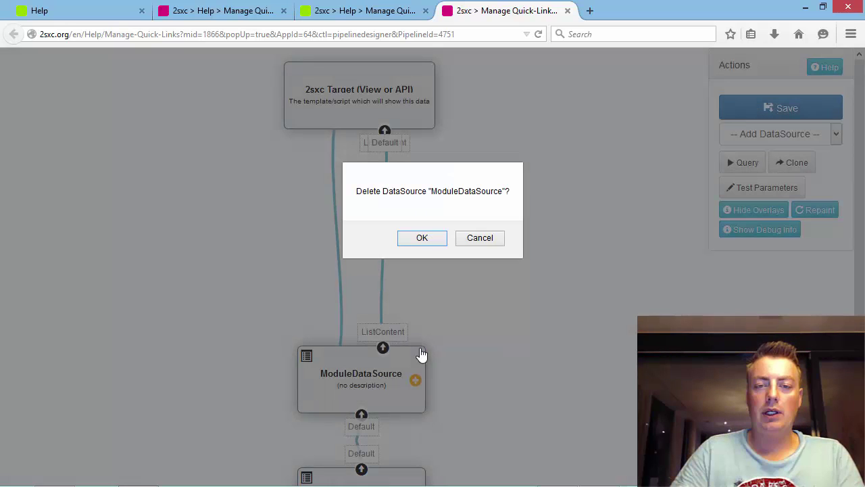
left_click(428, 241)
scroll(444, 256, "down", 5)
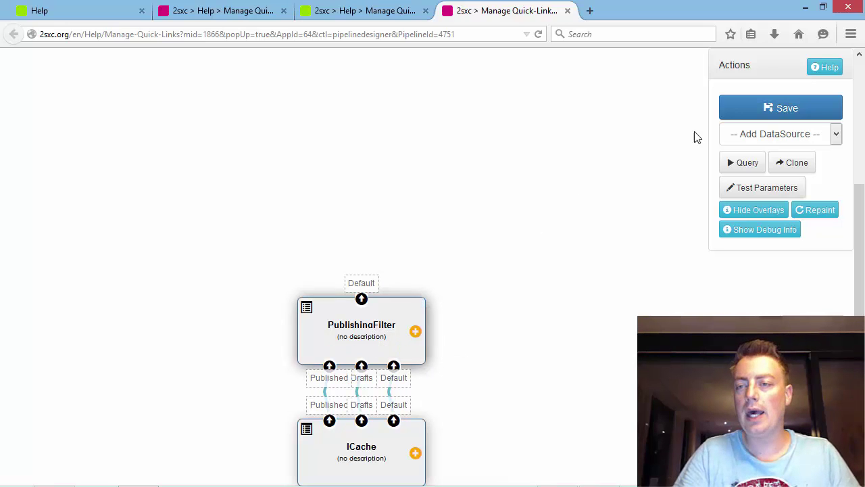
Step: Look at the list of addable data sources and close it without adding one
left_click(736, 139)
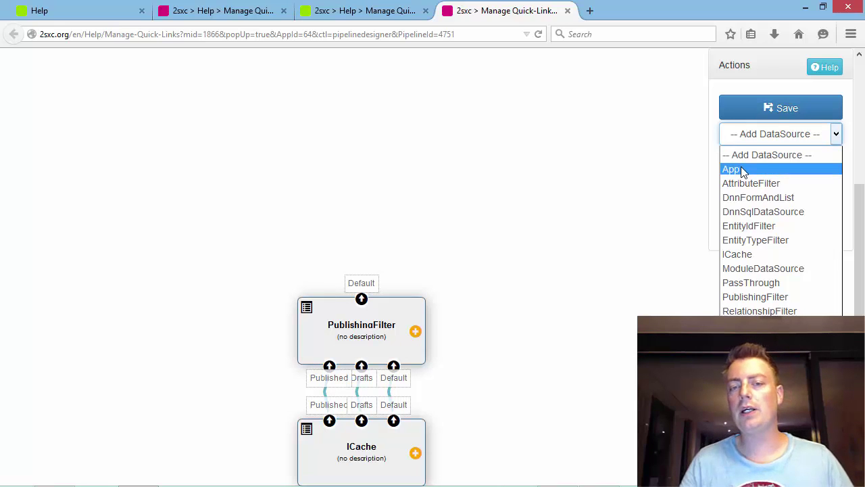
left_click(544, 239)
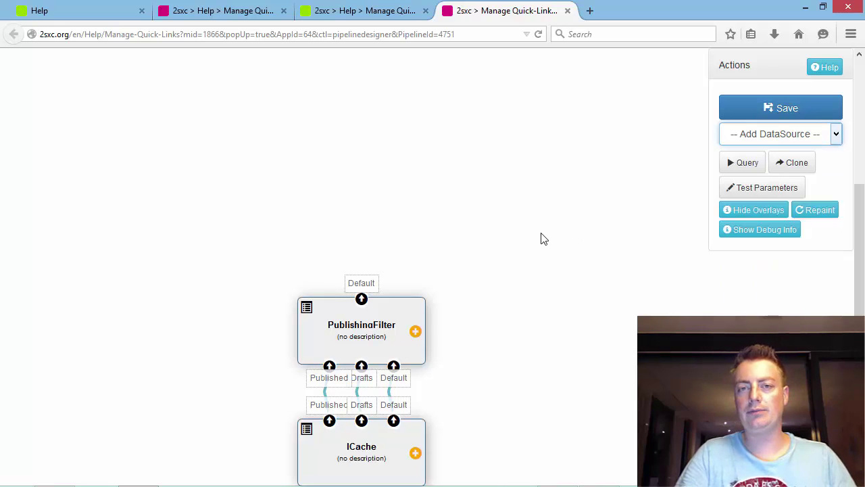
scroll(540, 238, "up", 3)
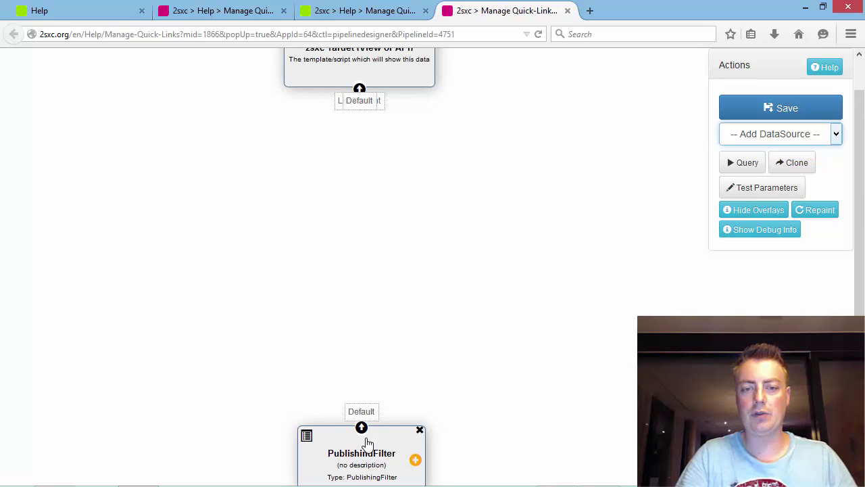
Step: Wire PublishingFilter's Default output to the 2sxc Target and name the stream Links
left_click_drag(362, 427, 361, 91)
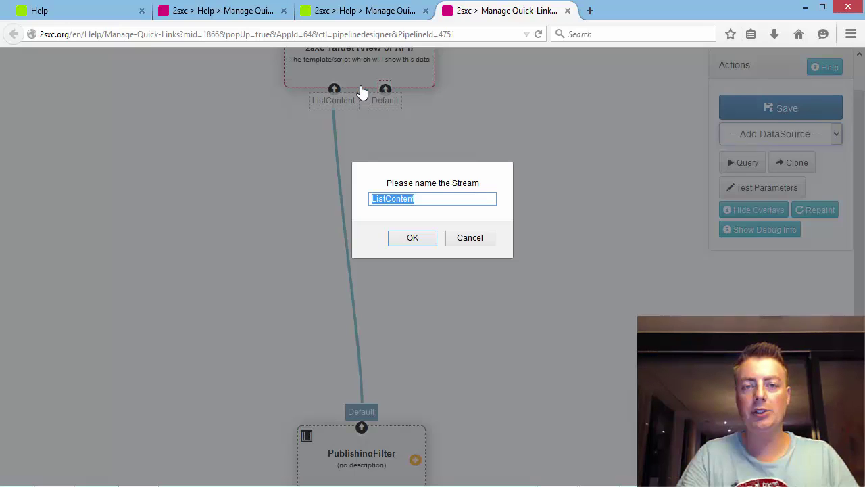
left_click(409, 240)
left_click(436, 244)
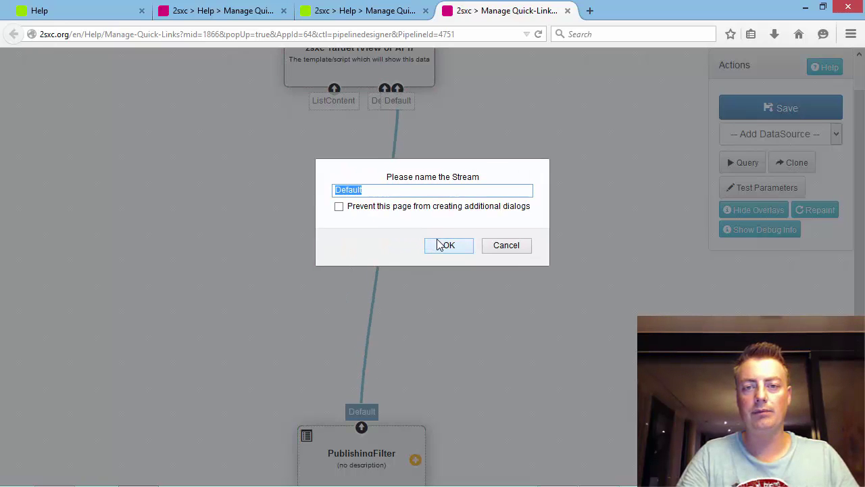
left_click(464, 251)
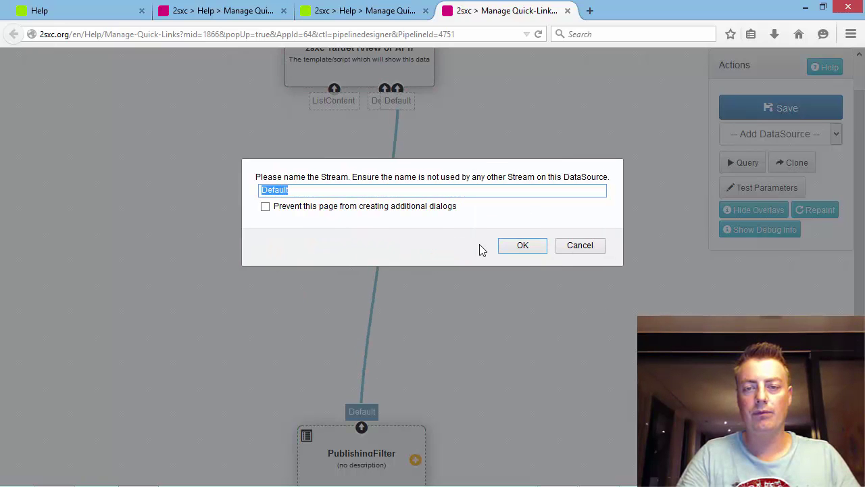
left_click(512, 247)
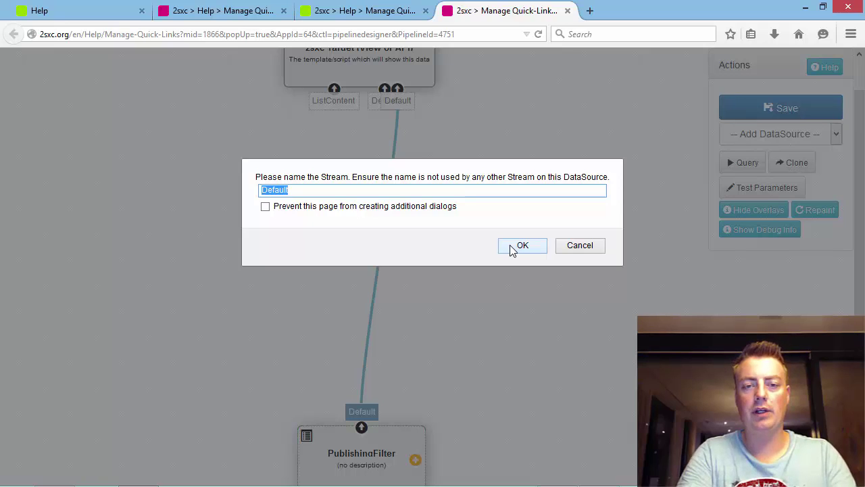
type("Links")
left_click(512, 247)
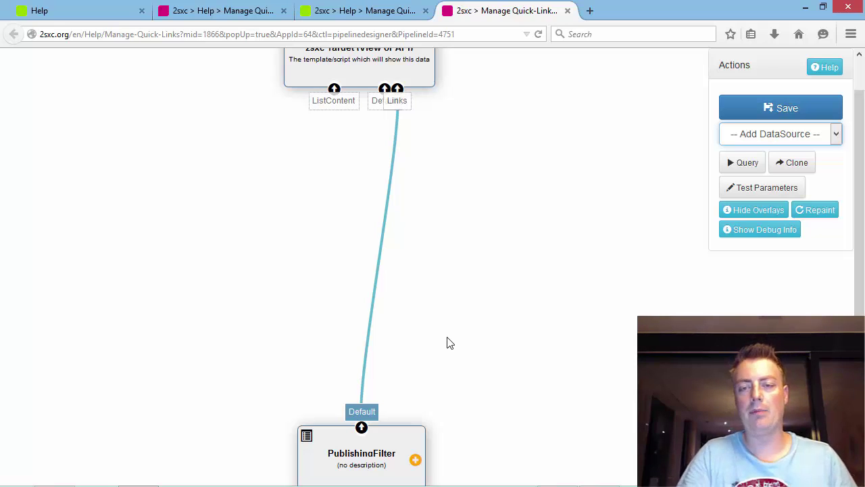
Step: Run the query, then connect PublishingFilter's Default output to the Target as Links
left_click(748, 166)
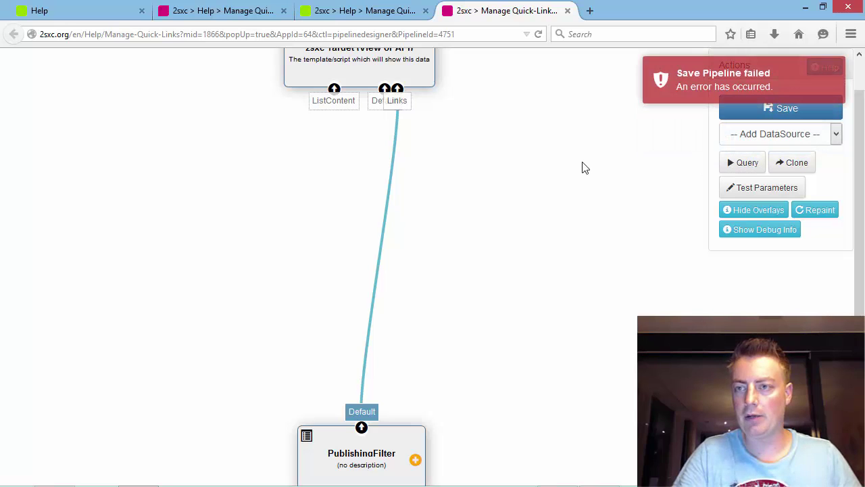
scroll(581, 167, "up", 1)
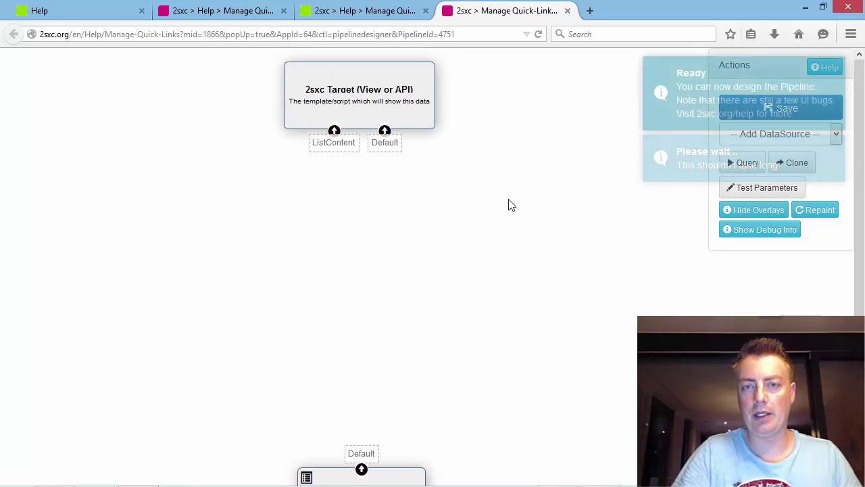
scroll(510, 203, "down", 1)
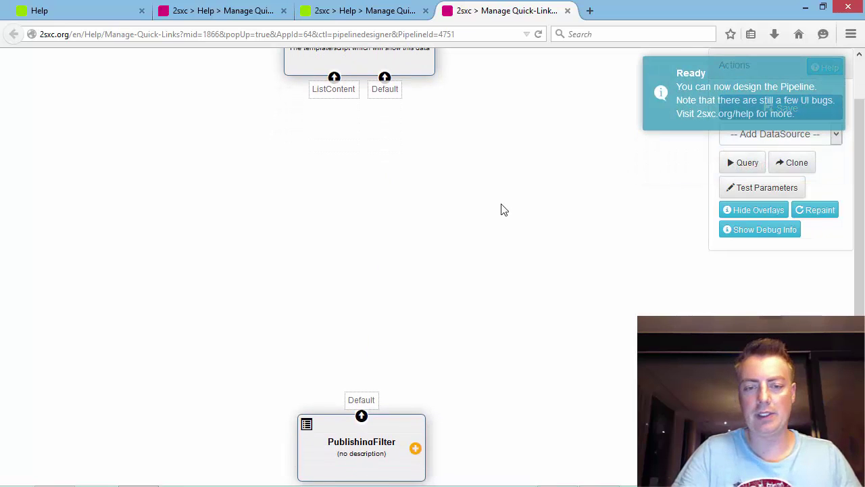
left_click_drag(361, 415, 385, 135)
left_click(413, 237)
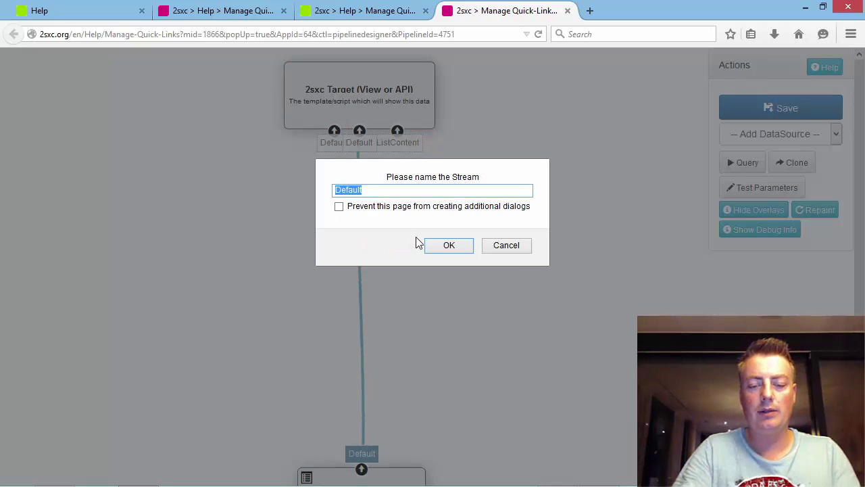
type("Links")
key("Return")
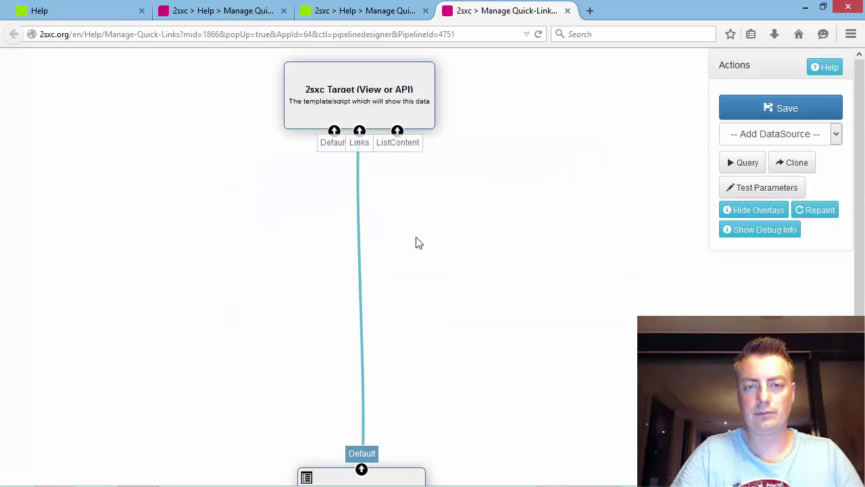
Step: Reload the designer after the save error, reconnect the Links stream, and rerun the query
left_click(741, 163)
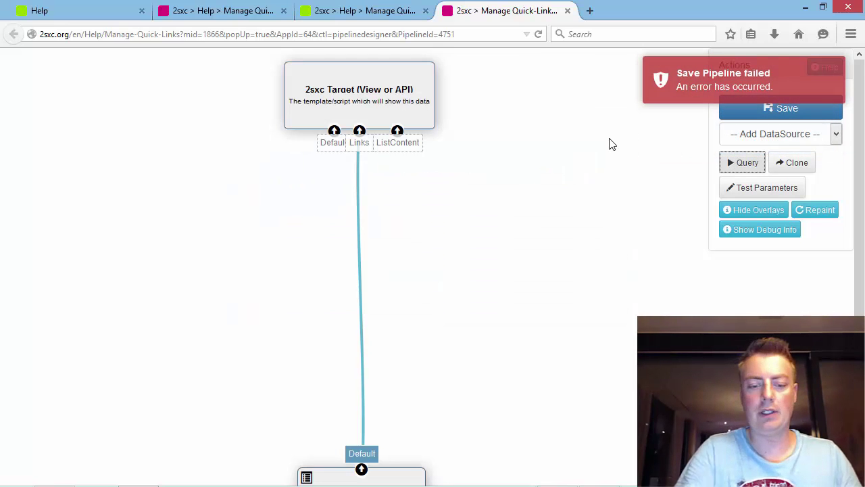
key("F5")
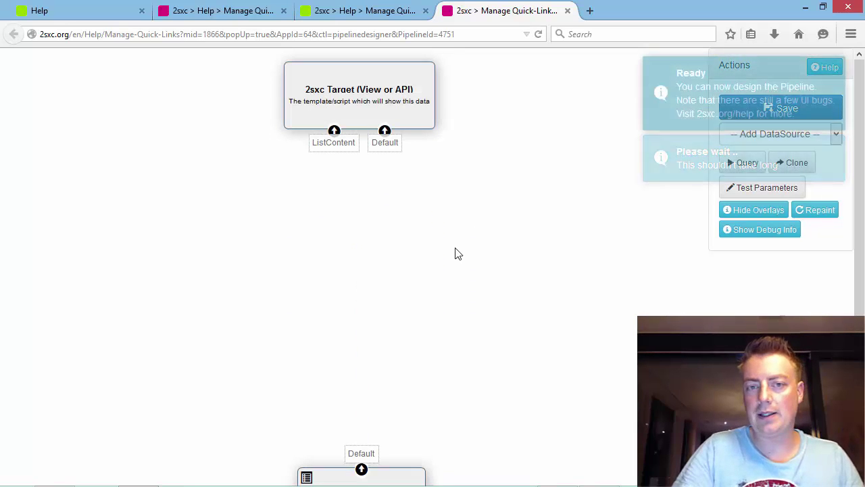
left_click_drag(361, 469, 402, 117)
type("Links")
key("Return")
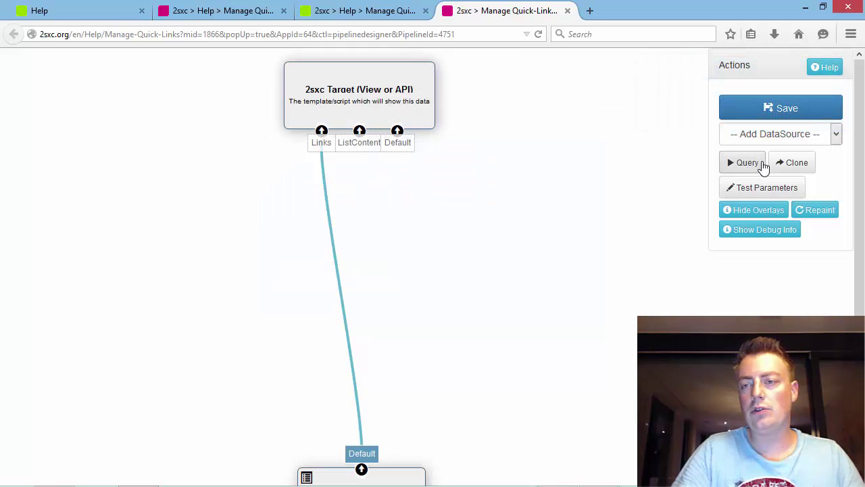
left_click(750, 165)
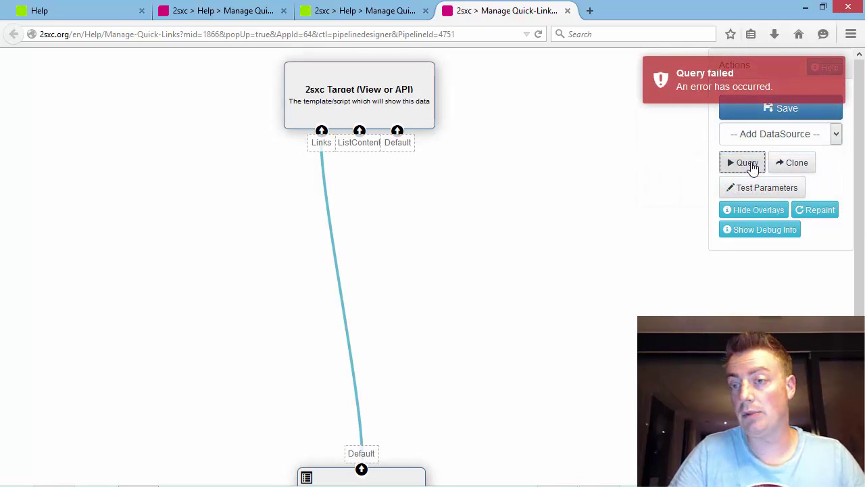
Step: Dismiss the failure message and link ICache into PublishingFilter with an output named Published
left_click(689, 79)
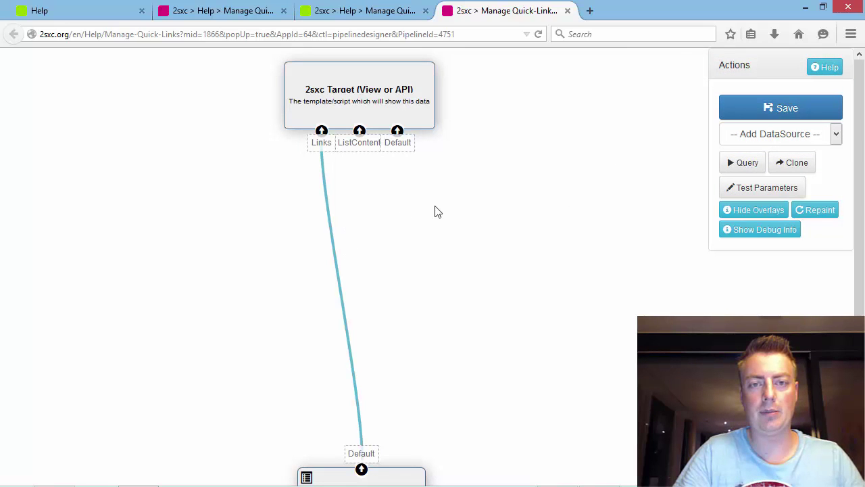
scroll(434, 212, "down", 3)
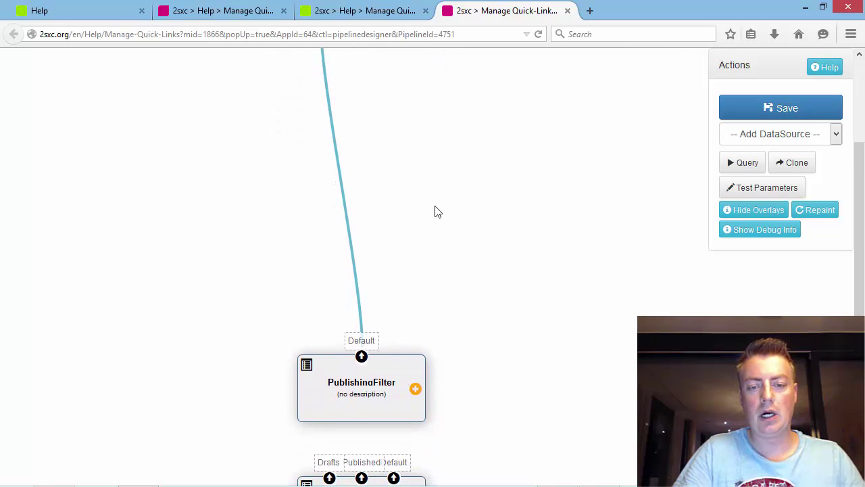
scroll(435, 212, "down", 2)
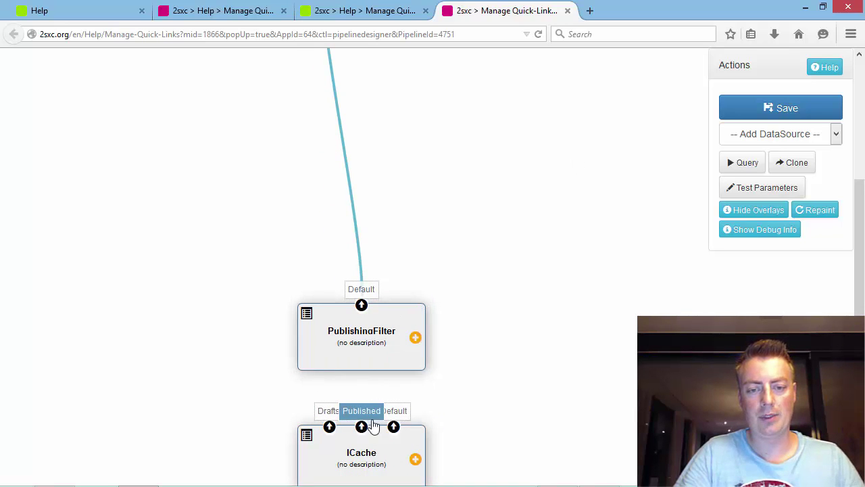
left_click_drag(394, 428, 392, 360)
right_click(392, 361)
left_click(361, 428)
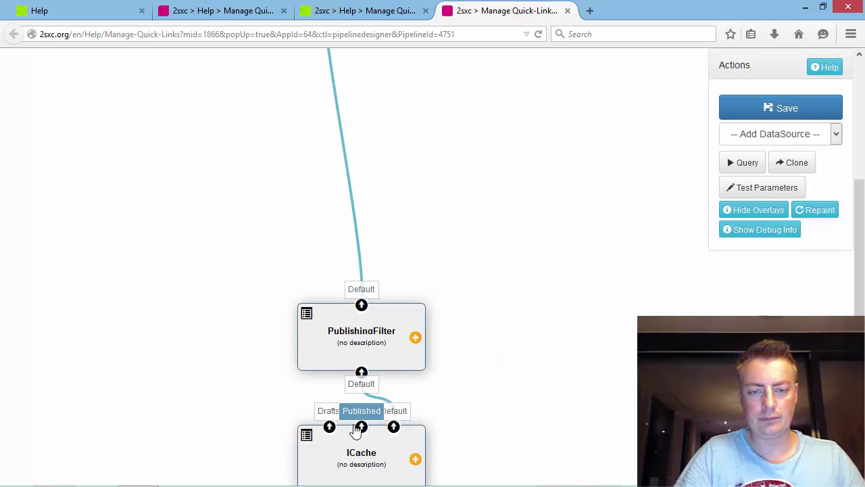
right_click(315, 349)
left_click(505, 299)
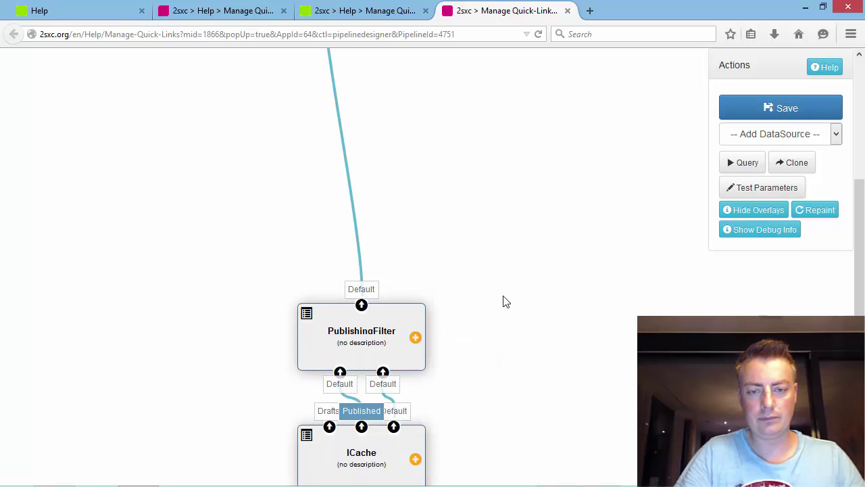
double_click(340, 384)
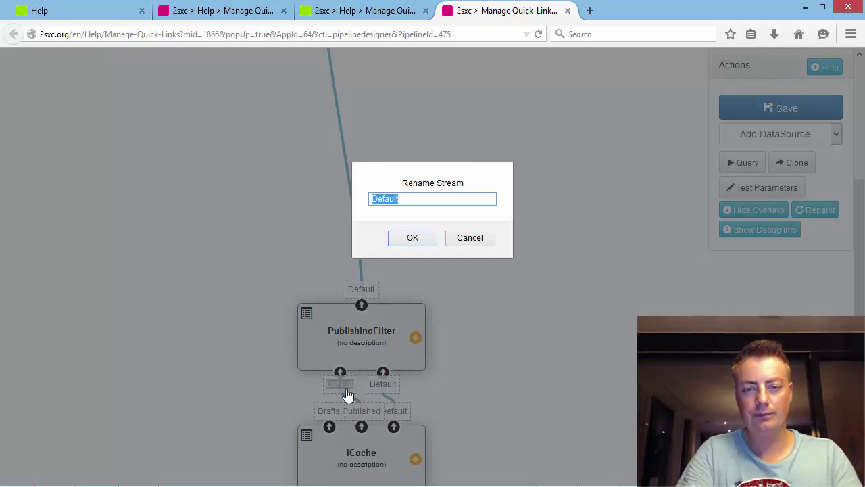
type("Published")
key("Return")
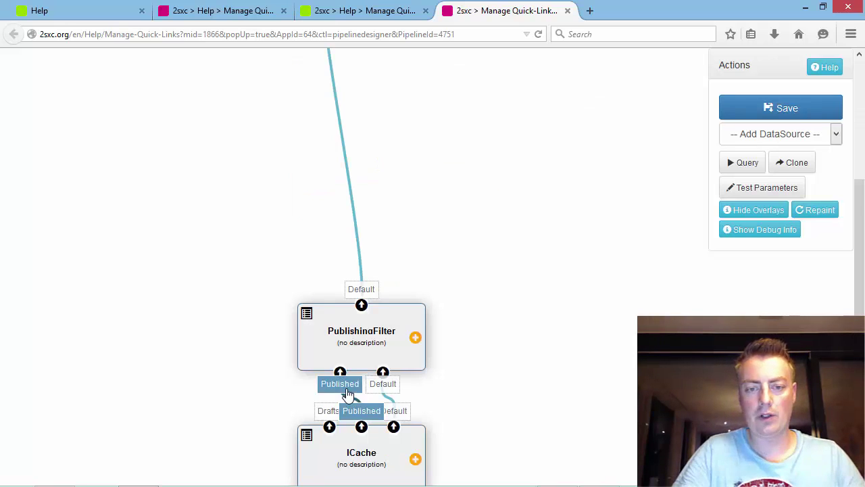
Step: Connect ICache's Drafts stream to PublishingFilter and name the new output Drafts
left_click_drag(329, 421, 316, 357)
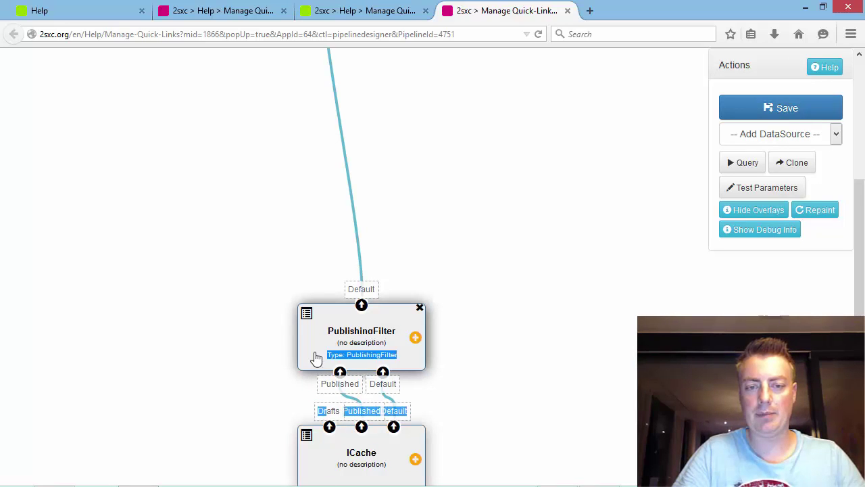
left_click(257, 402)
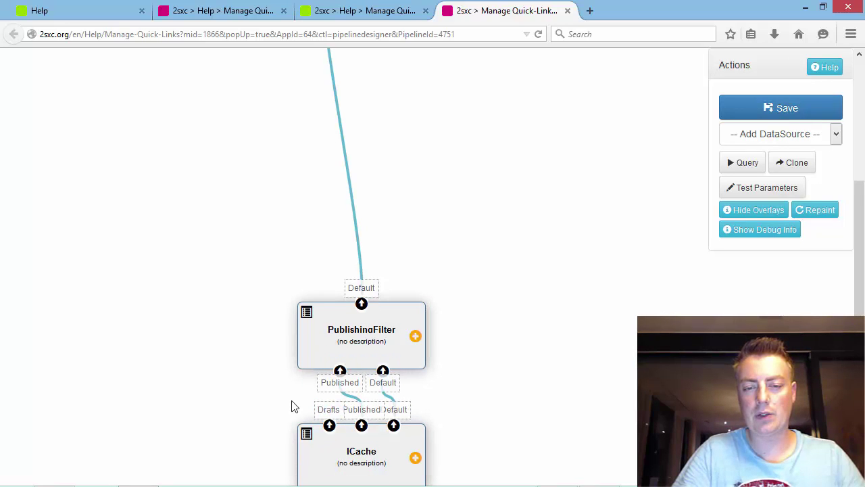
left_click_drag(329, 423, 316, 359)
double_click(327, 376)
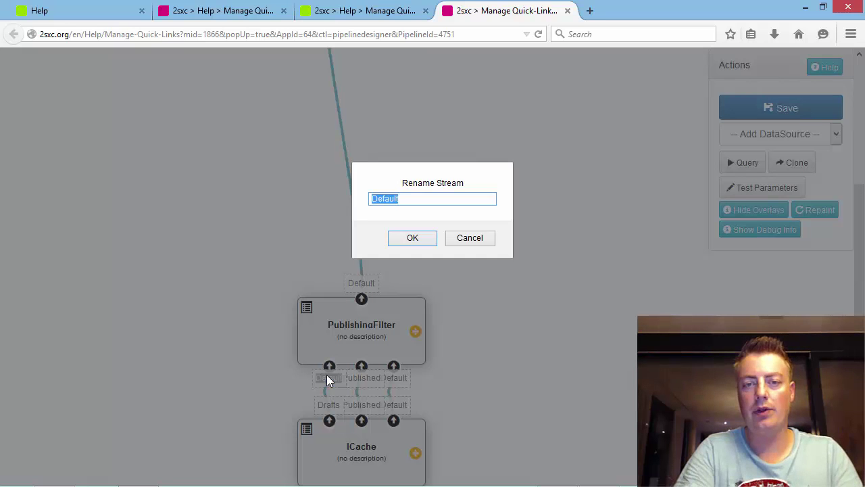
type("Drafts")
key("Return")
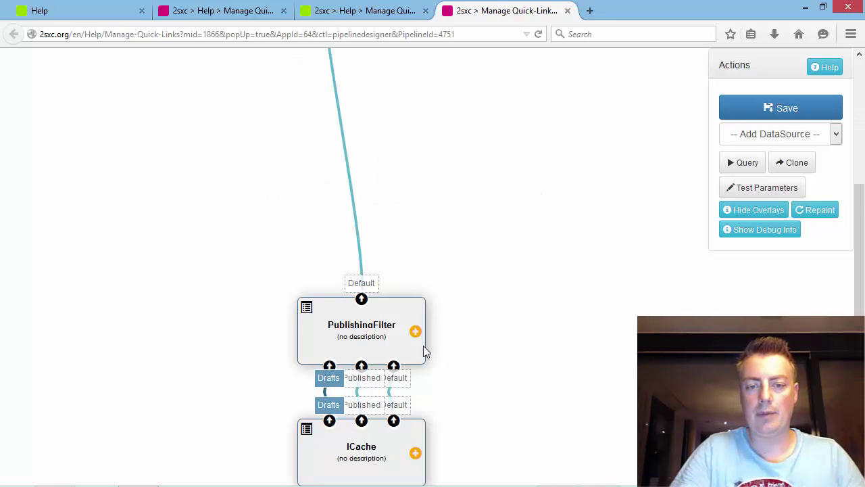
Step: Run the query, check the result showing 34 items, and close the result dialog
scroll(565, 305, "up", 3)
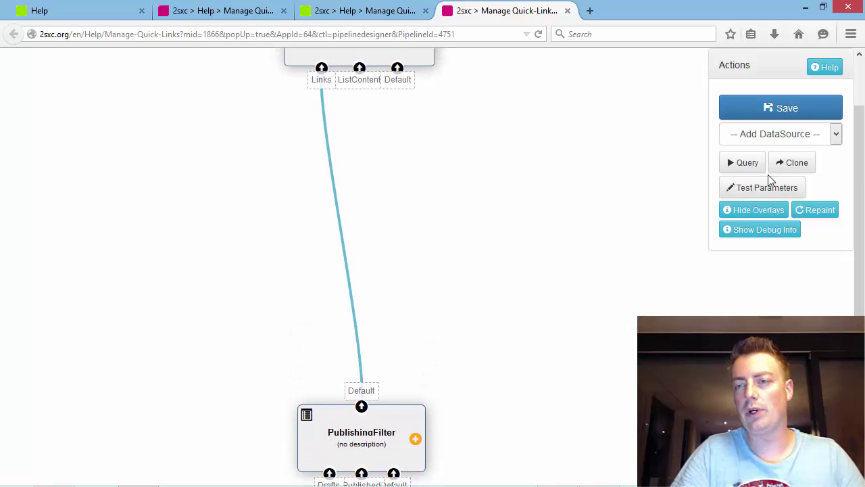
left_click(744, 162)
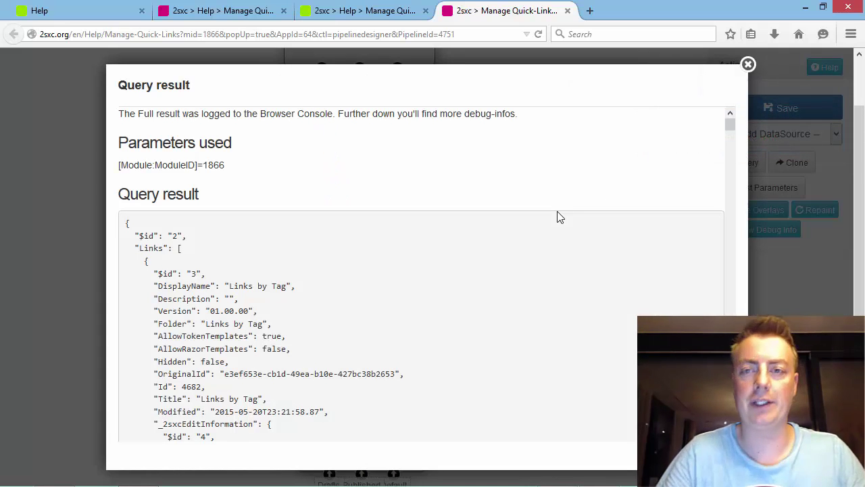
left_click(748, 64)
scroll(579, 246, "down", 3)
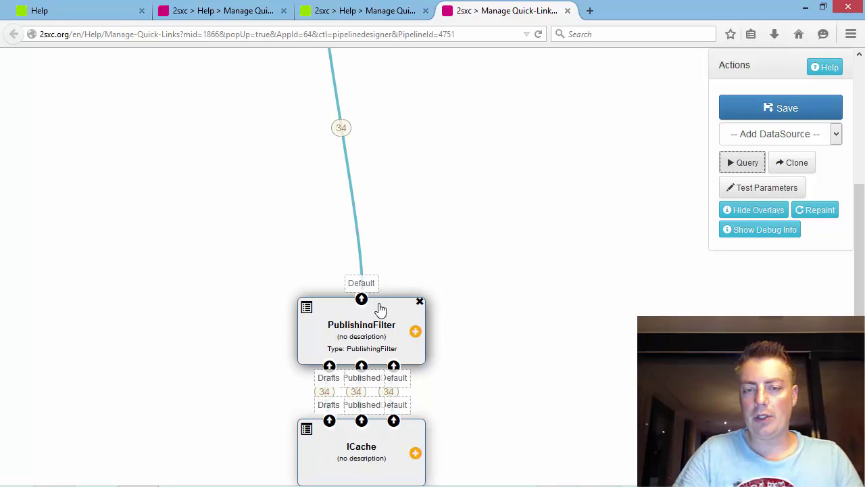
scroll(380, 309, "up", 3)
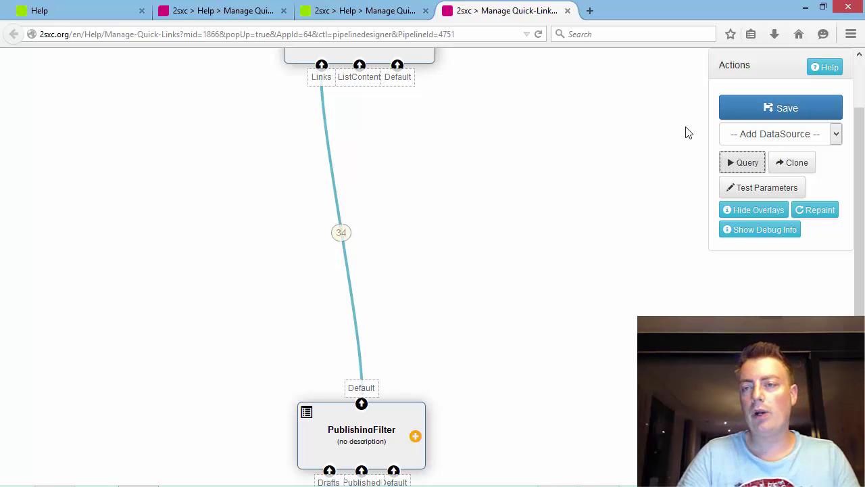
Step: Add an EntityTypeFilter data source and place it below the target node
left_click(756, 134)
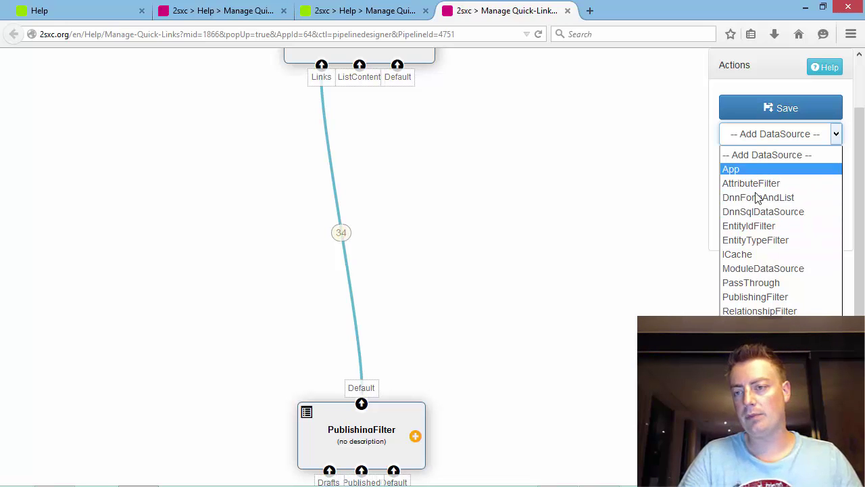
left_click(780, 240)
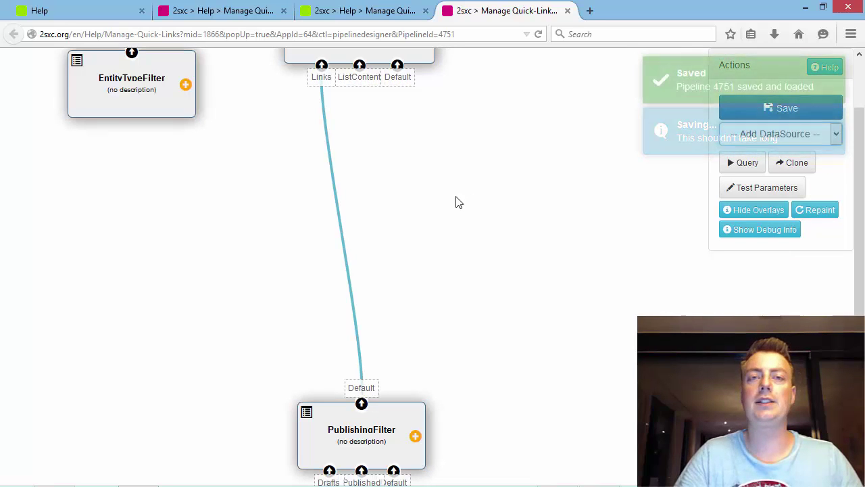
left_click_drag(102, 67, 342, 209)
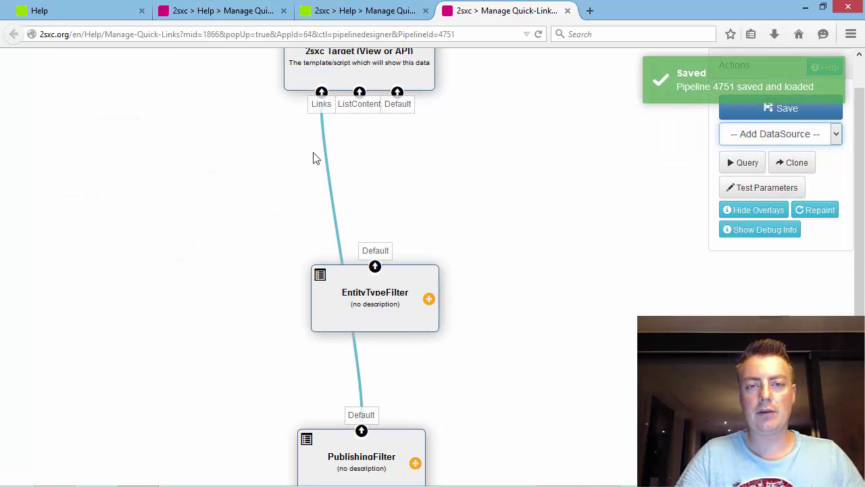
Step: Wire PublishingFilter into EntityTypeFilter, then EntityTypeFilter into Links, and save the pipeline
left_click_drag(321, 105, 361, 303)
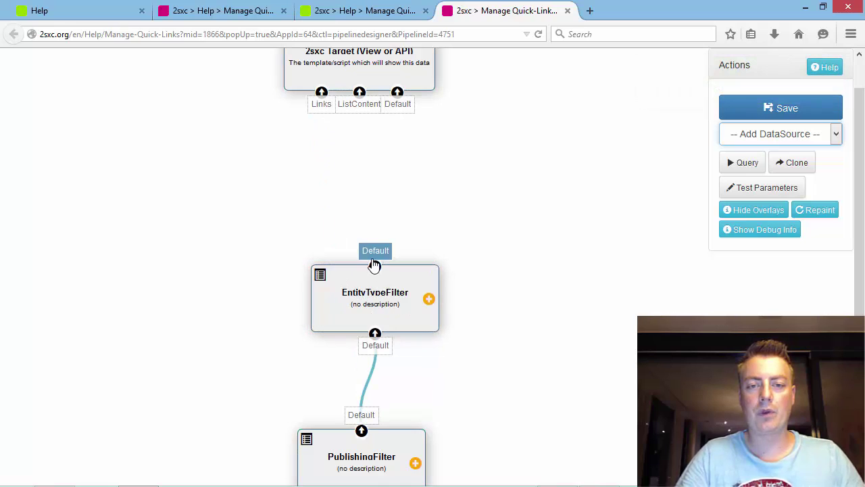
left_click_drag(375, 267, 323, 97)
left_click(749, 117)
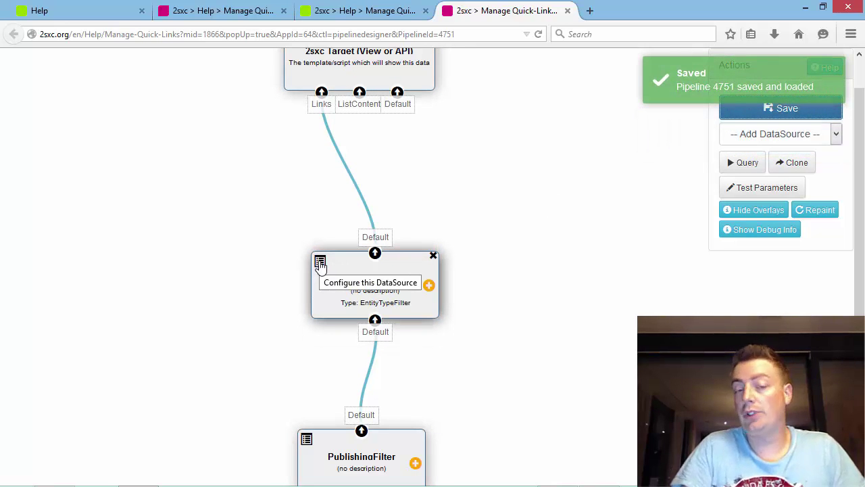
Step: Set the EntityTypeFilter TypeName to 'Link' and run the query to confirm only 3 of 36 items pass
left_click(321, 263)
left_click(408, 169)
type("Link")
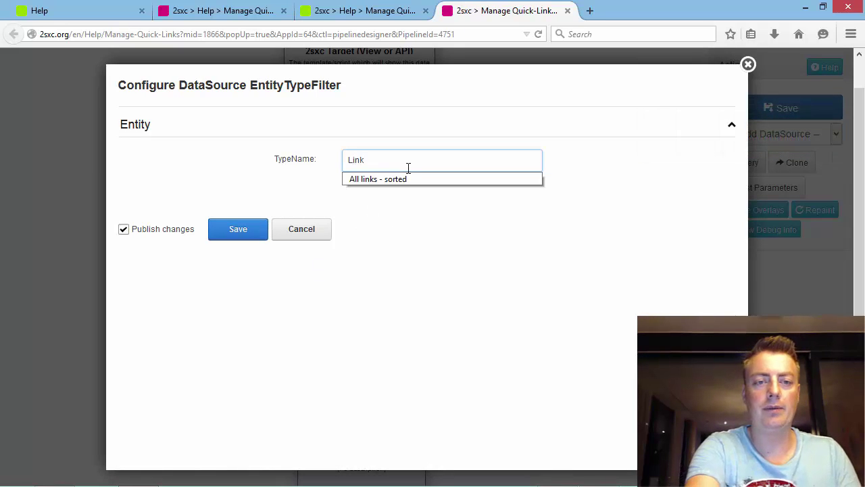
left_click(238, 228)
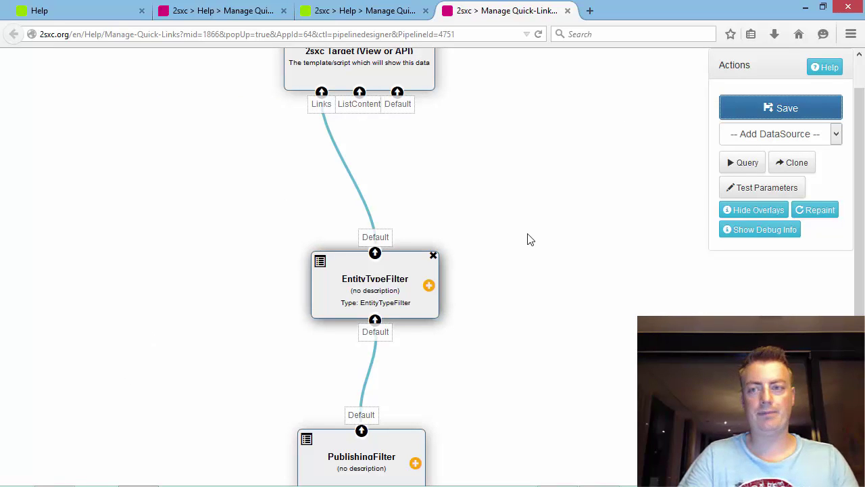
left_click(741, 164)
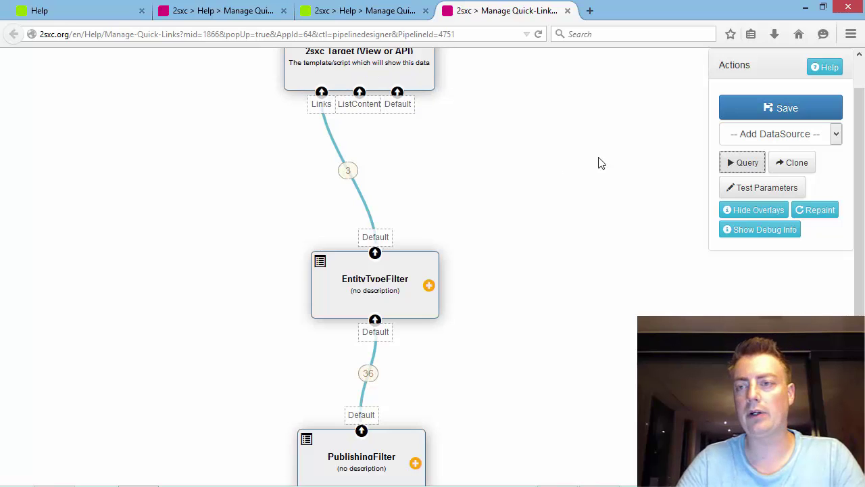
Step: Run the query and scroll through the JSON result listing the three Link items and their tags
left_click(757, 165)
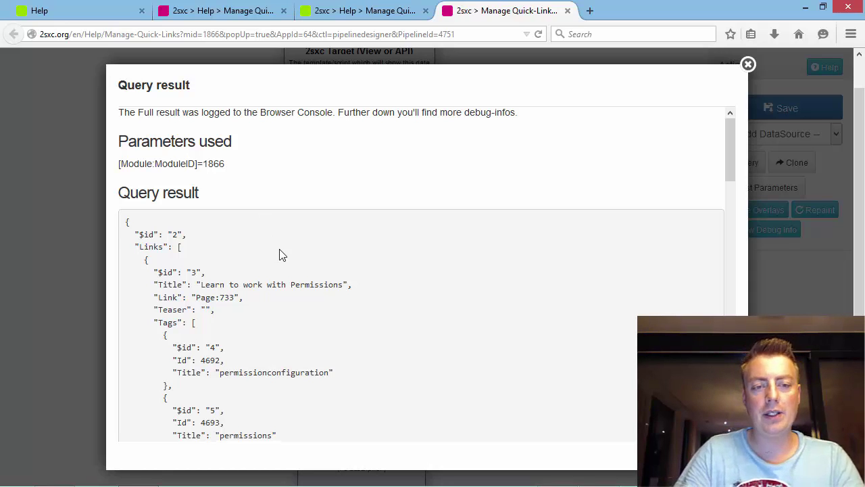
scroll(279, 253, "down", 2)
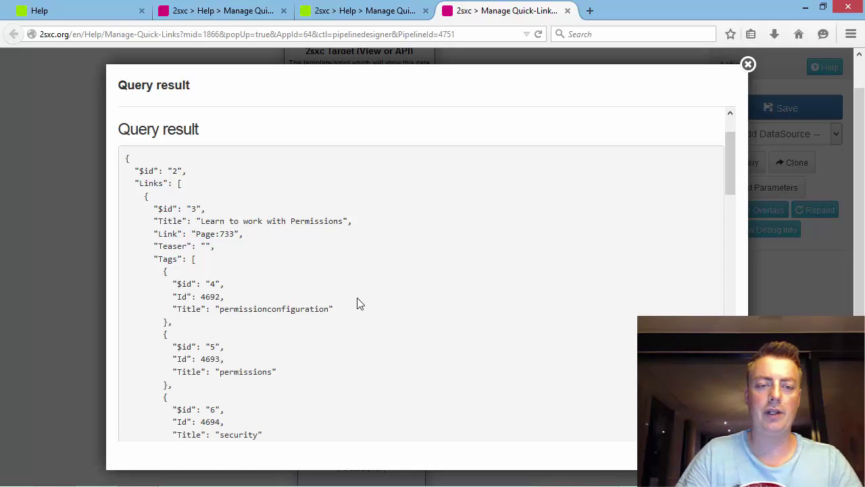
scroll(358, 303, "down", 6)
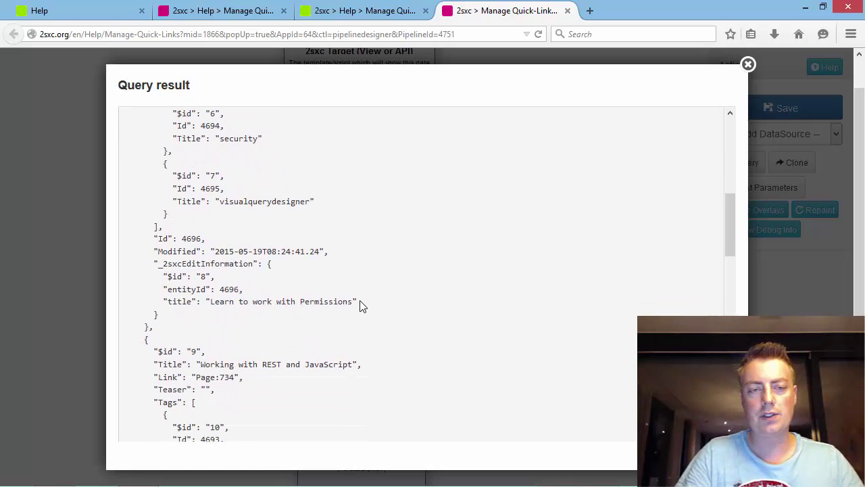
scroll(360, 305, "up", 4)
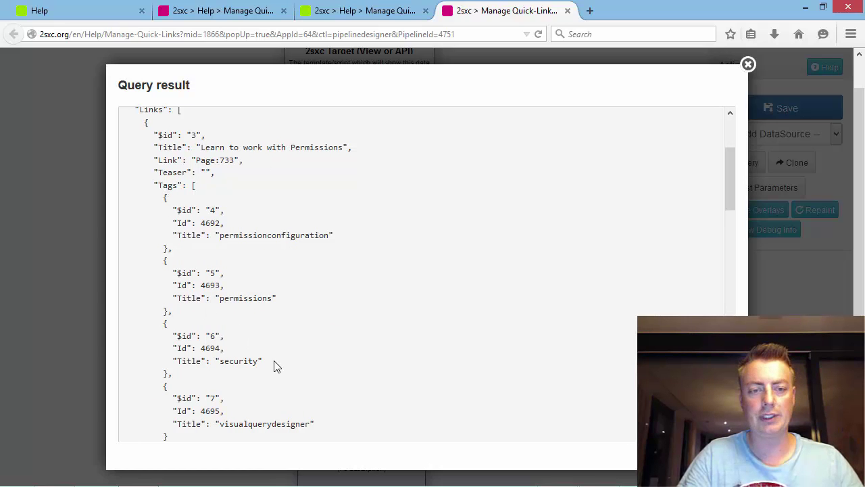
scroll(274, 365, "down", 3)
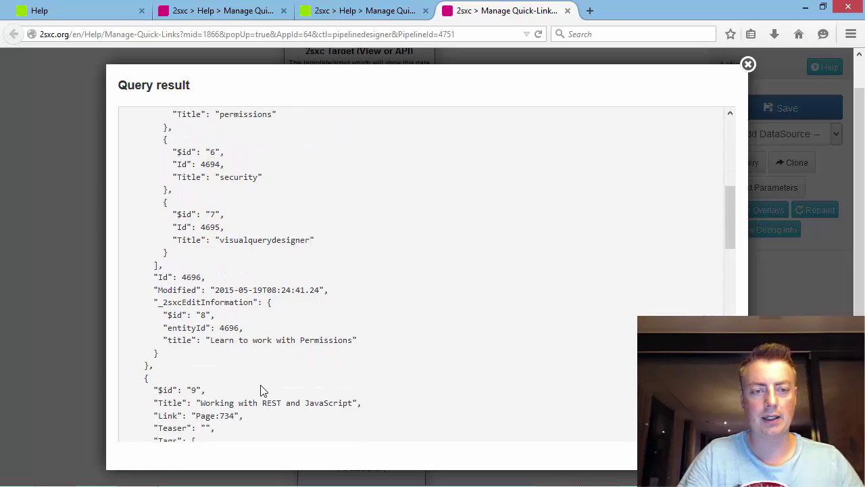
scroll(263, 388, "down", 2)
scroll(233, 392, "down", 5)
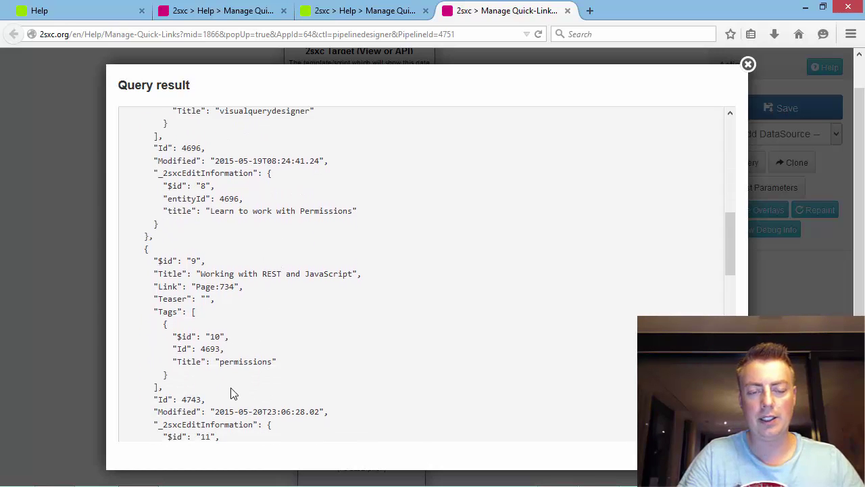
Step: Review the Sources and Streams tables in the query result, then close it
scroll(245, 262, "down", 6)
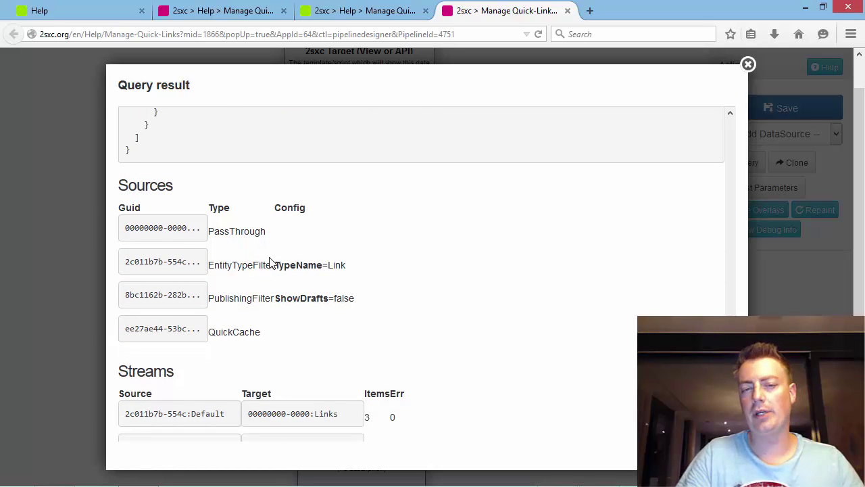
scroll(281, 277, "down", 1)
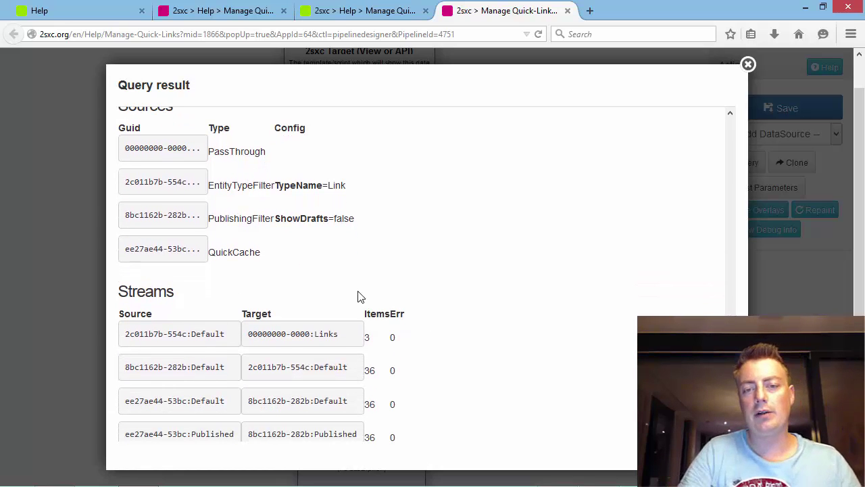
scroll(416, 323, "down", 1)
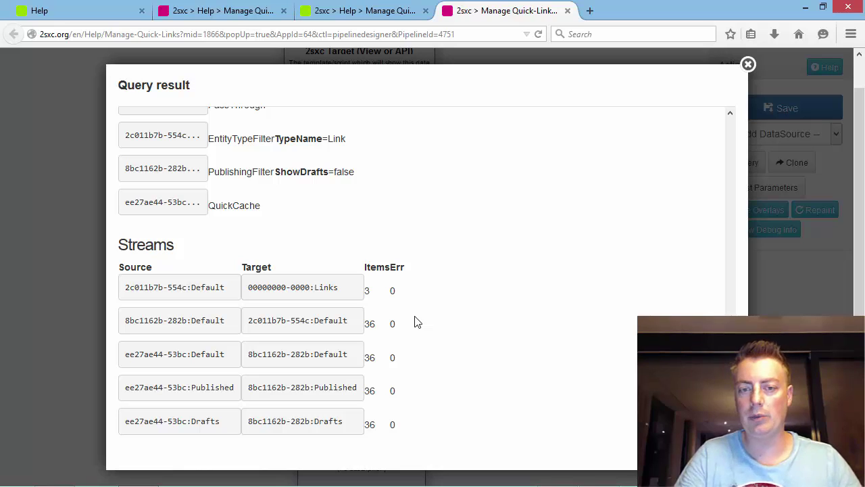
scroll(304, 210, "up", 1)
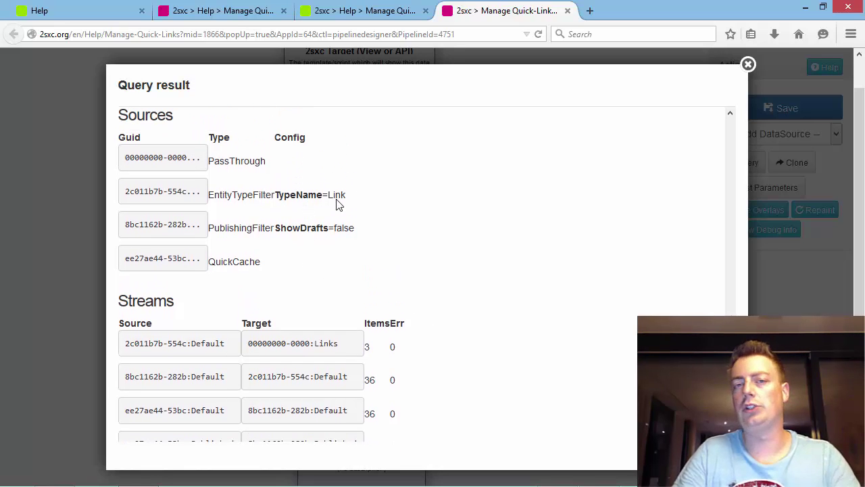
left_click(748, 63)
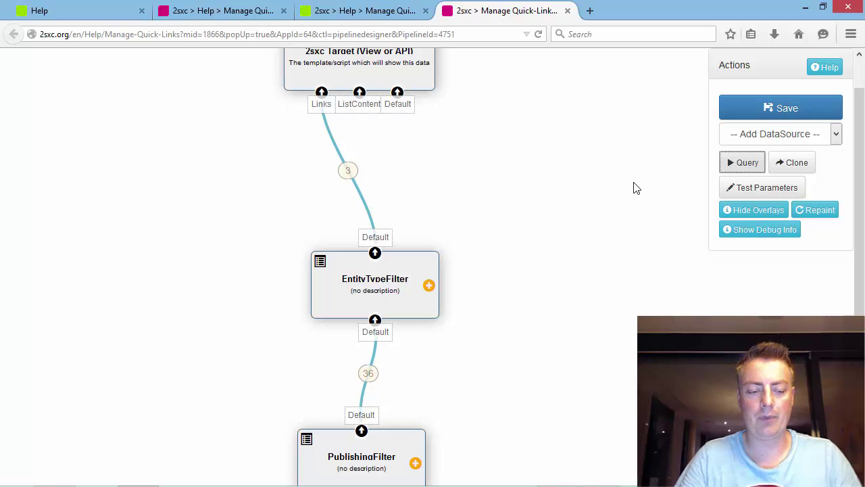
Step: Return to the Manage Quick-Links page and bring up the module's gear action menu
key("ctrl+Tab")
key("ctrl+Tab")
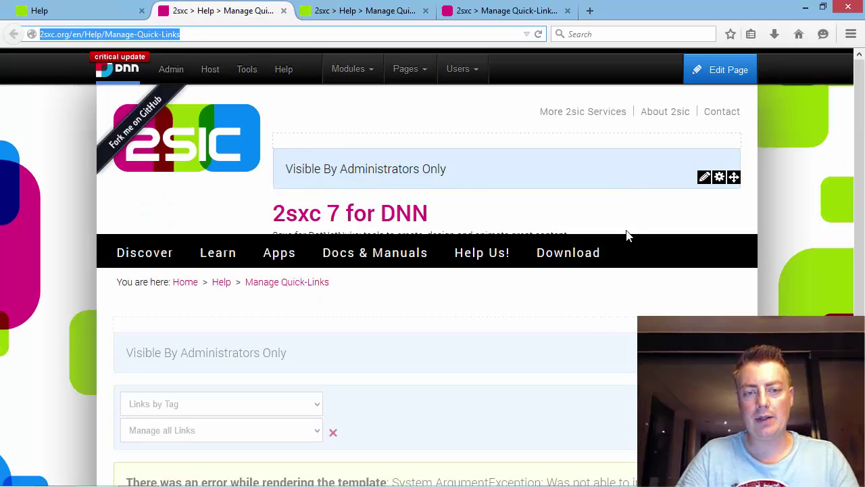
scroll(588, 326, "down", 5)
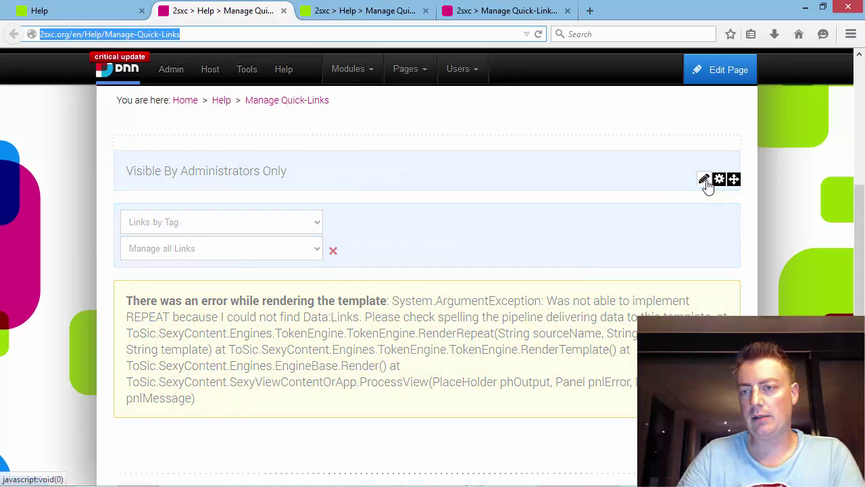
mouse_move(704, 179)
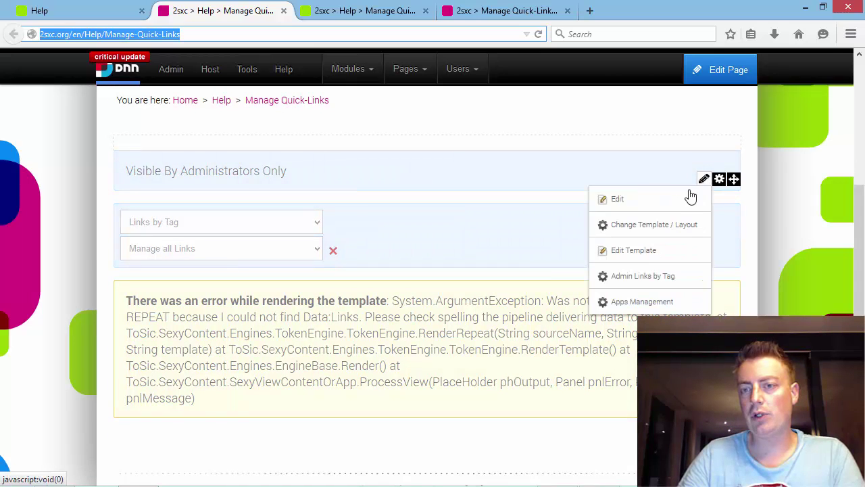
Step: Set the Manage all Links template's Data Pipeline to 'All links - sorted (4751)' and update it
left_click(653, 276)
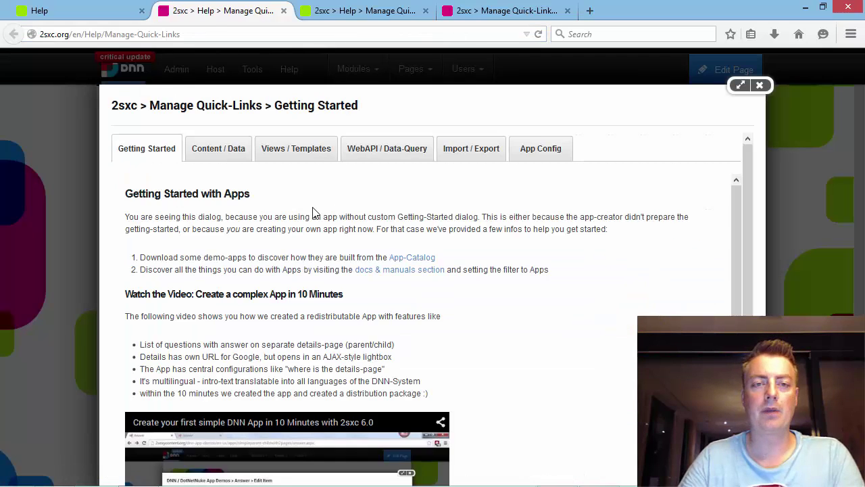
left_click(298, 150)
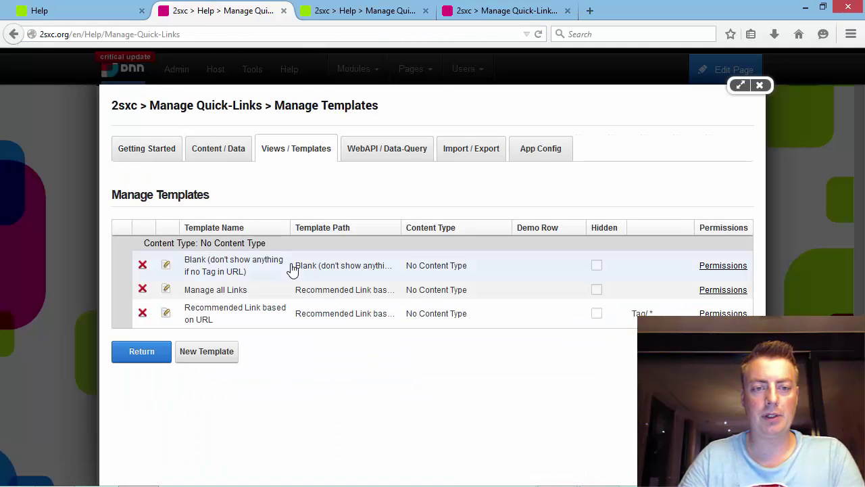
left_click(167, 266)
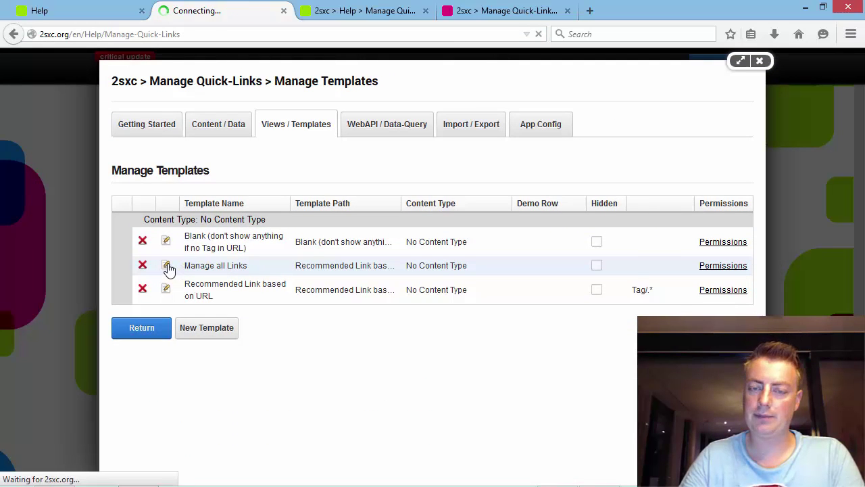
scroll(247, 338, "down", 1)
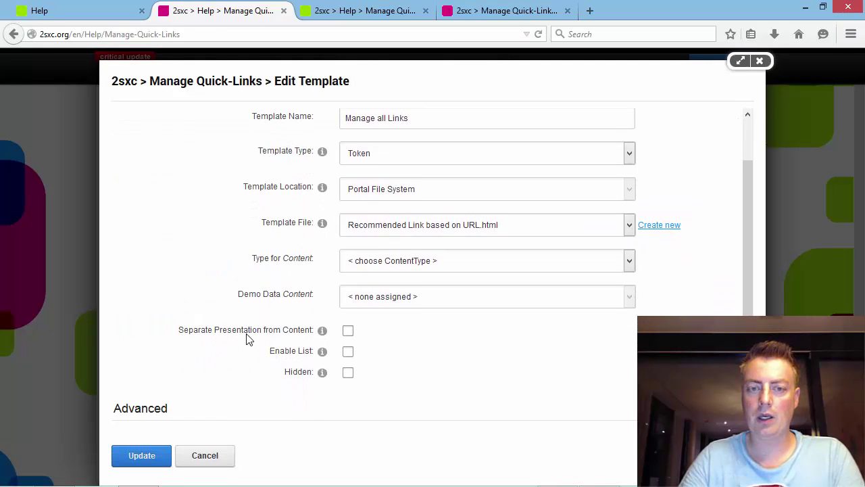
left_click(228, 414)
scroll(228, 413, "down", 4)
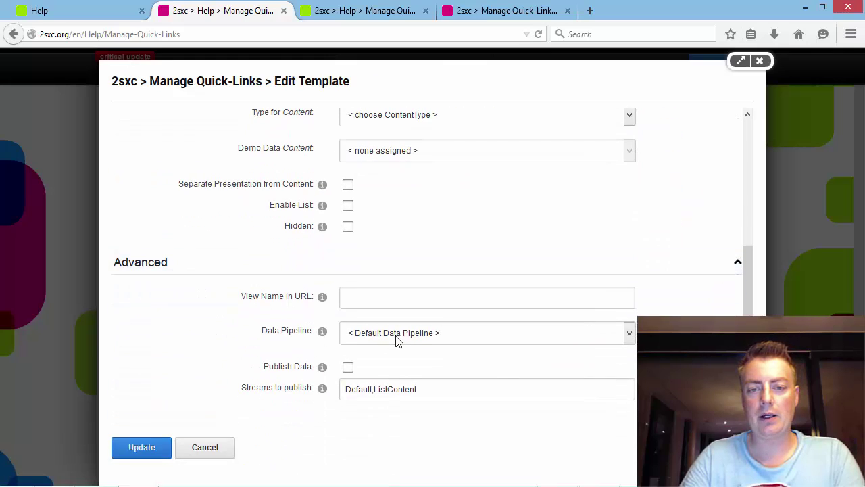
left_click(396, 337)
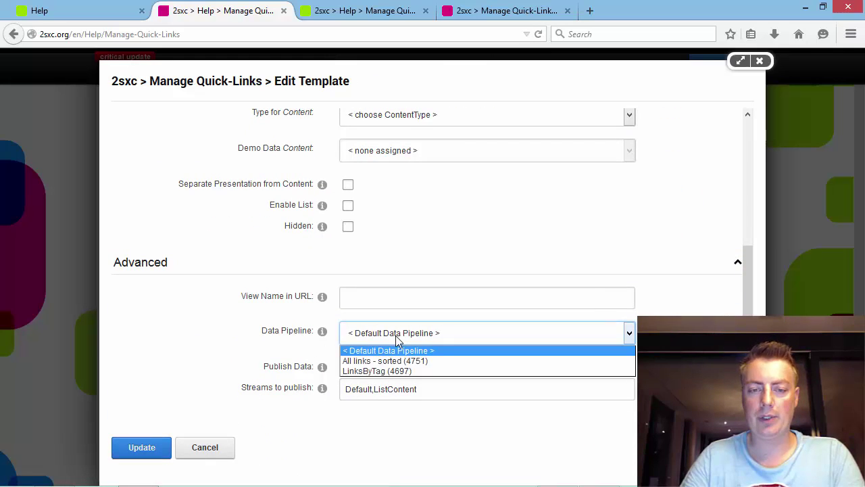
left_click(425, 363)
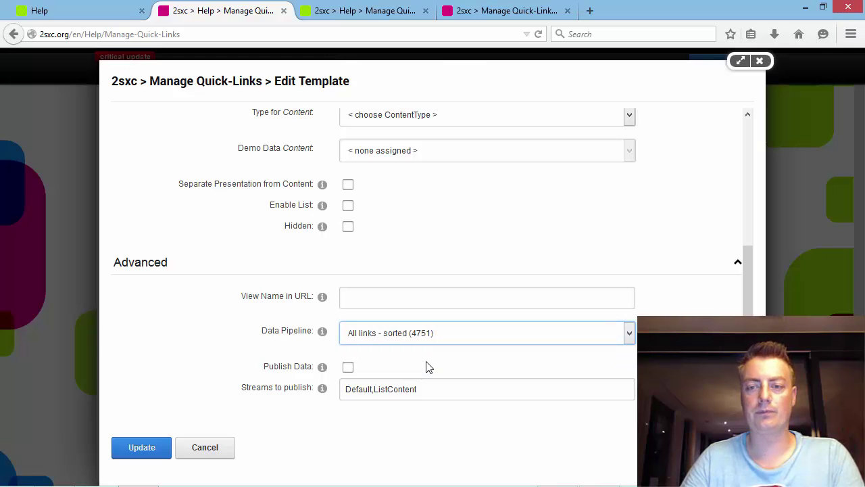
left_click(150, 449)
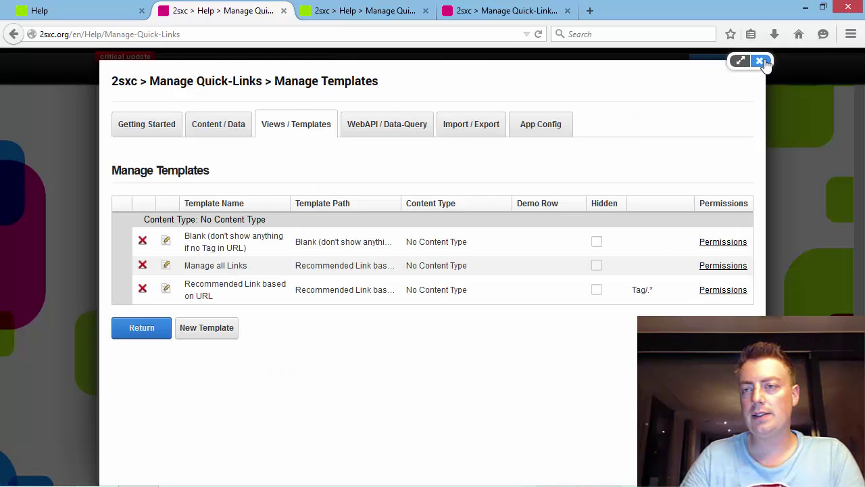
Step: Close the administration dialog and scroll to the newly rendered link list
left_click(761, 61)
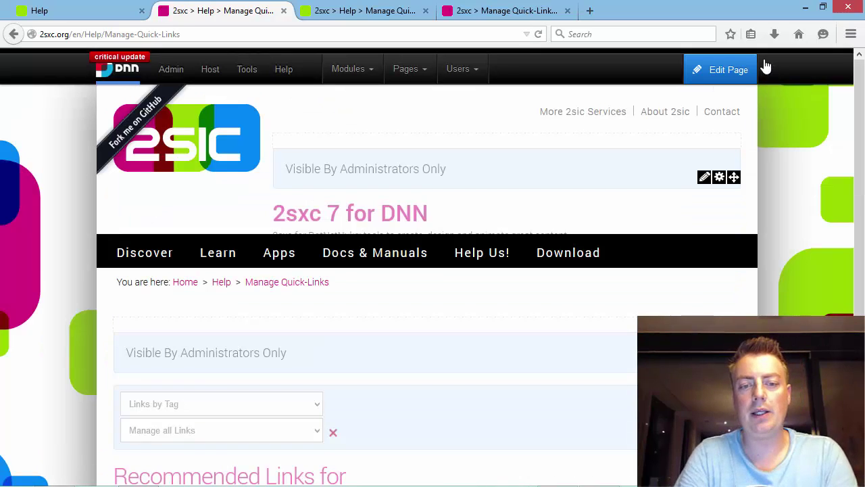
scroll(522, 253, "down", 3)
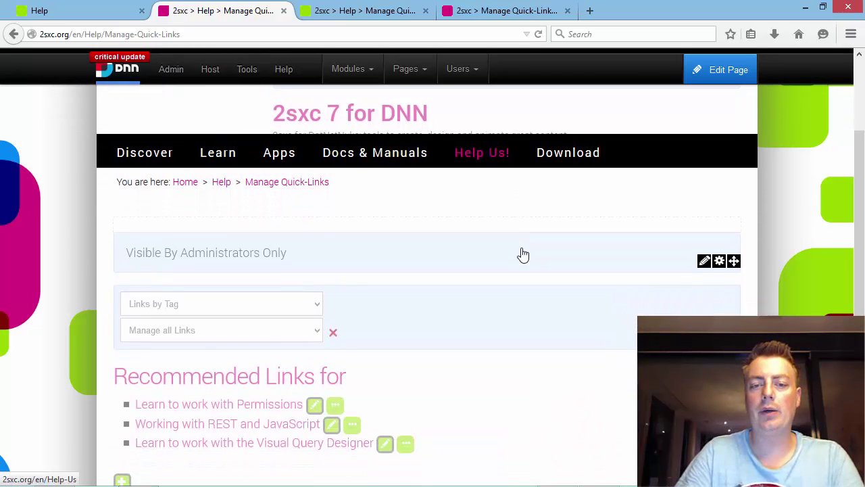
scroll(518, 347, "down", 3)
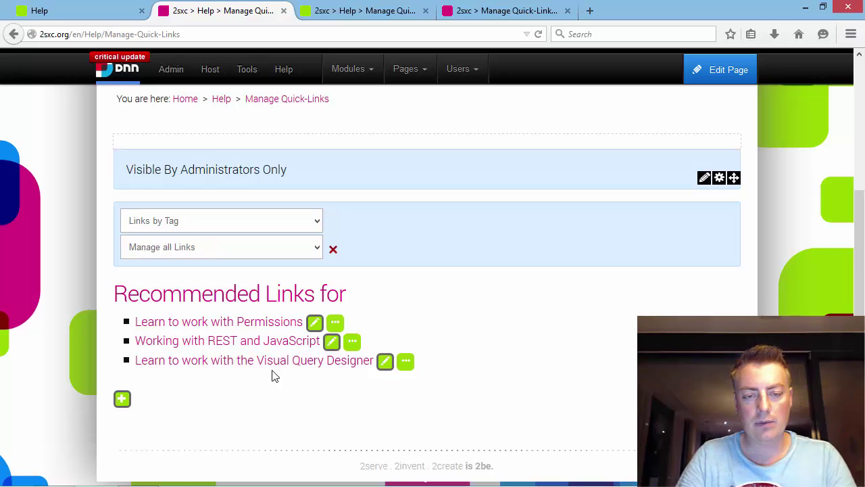
Step: Review the template in Notepad++, noting the link title and Toolbar placeholders on line 6
key("alt+Tab")
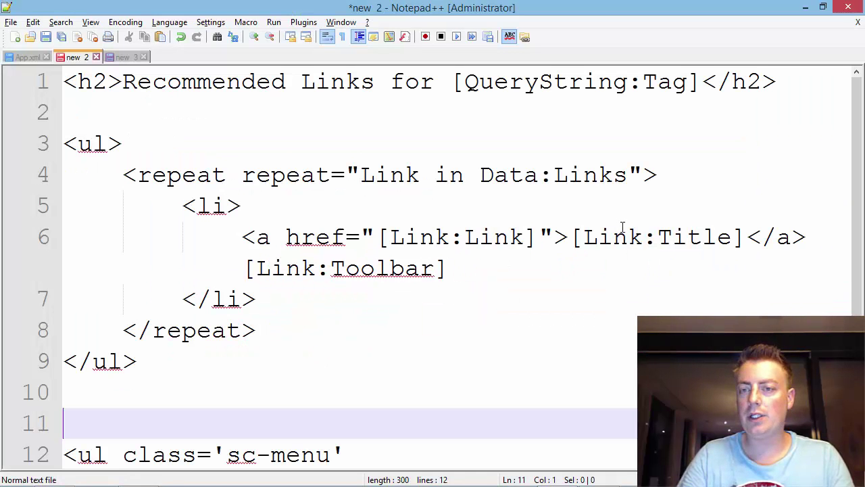
left_click(623, 226)
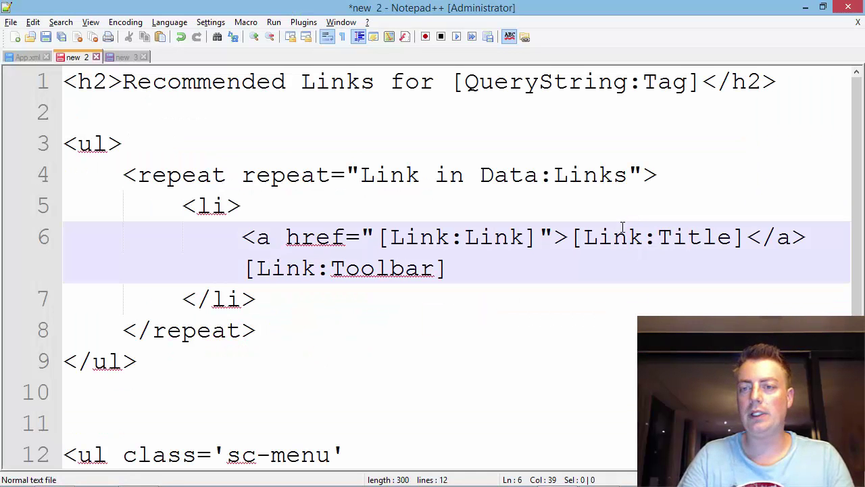
left_click(396, 265)
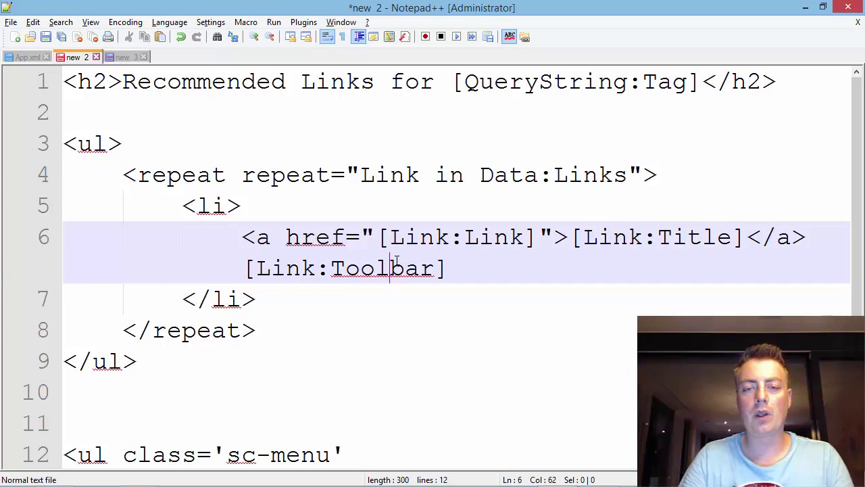
Step: Open the 'Learn to work with Permissions' link, then go back to the Quick-Links page
key("alt+Tab")
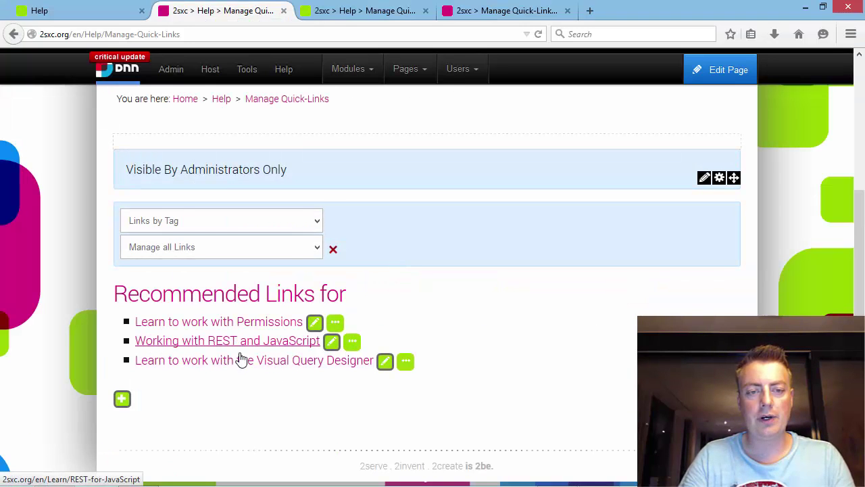
left_click(280, 328)
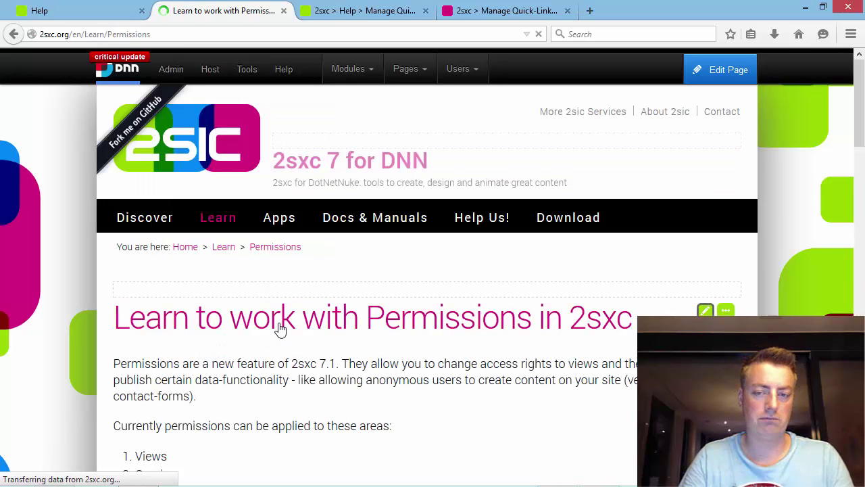
key("alt+Left")
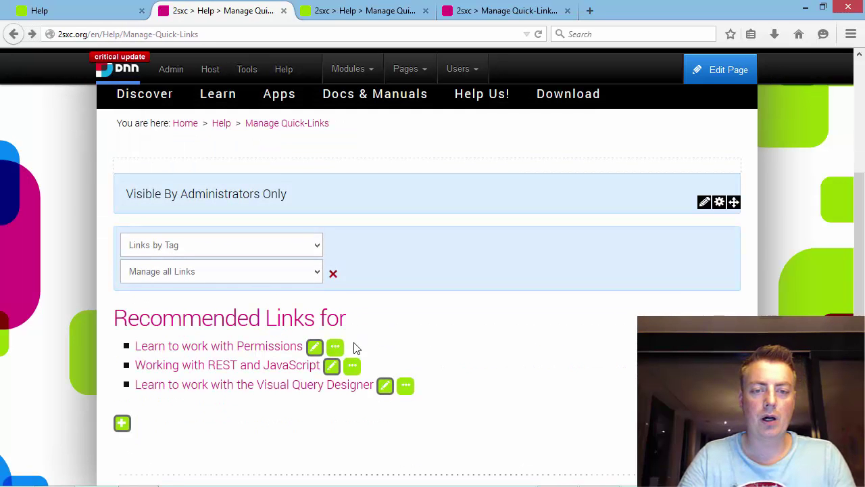
scroll(253, 386, "down", 1)
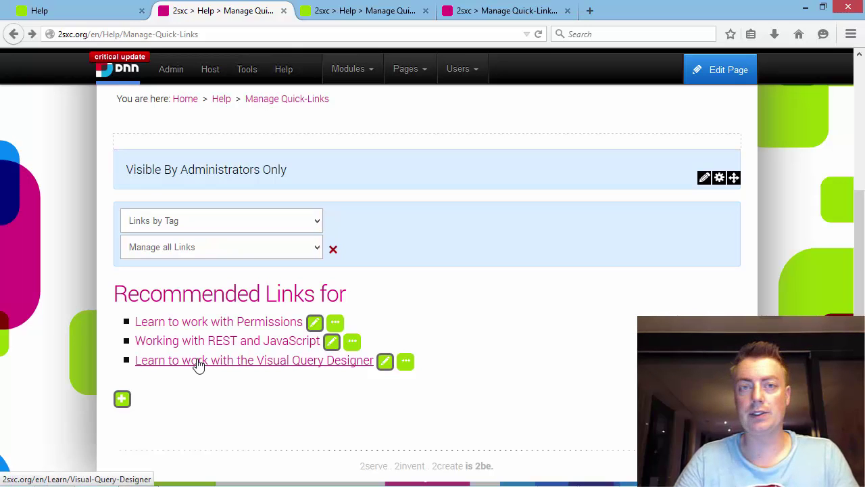
Step: Add a ValueSort data source to the query and move it beside the target node
left_click(490, 14)
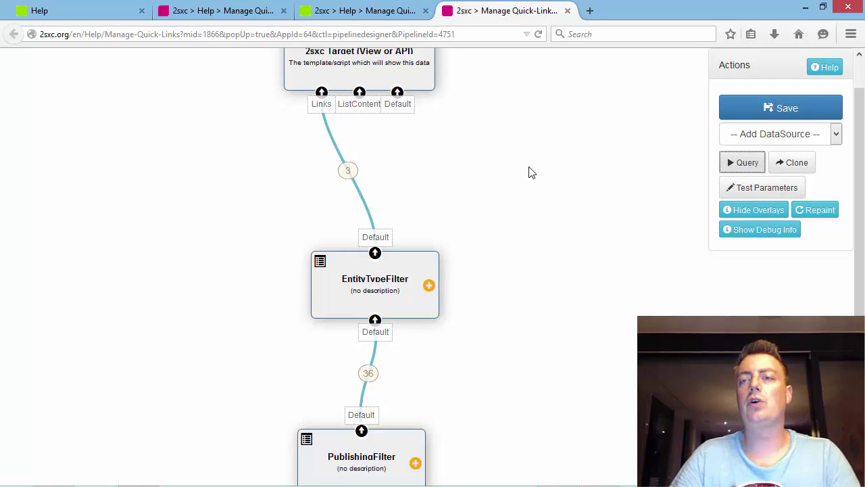
left_click(753, 136)
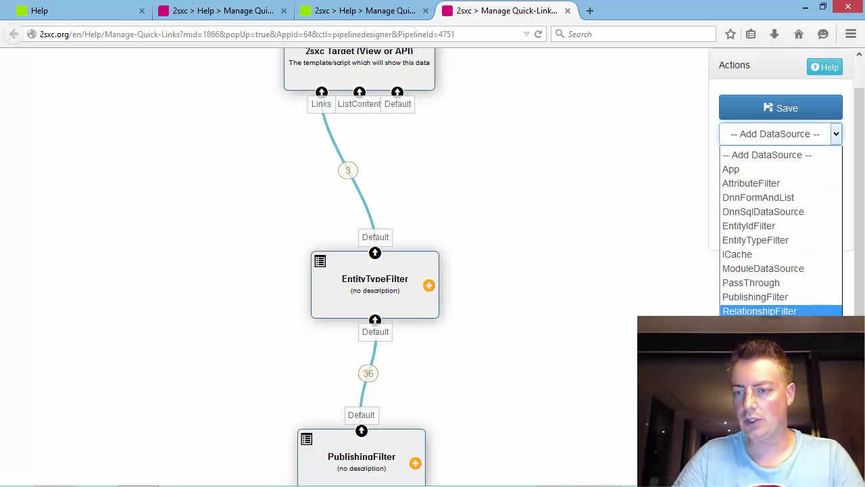
left_click(743, 368)
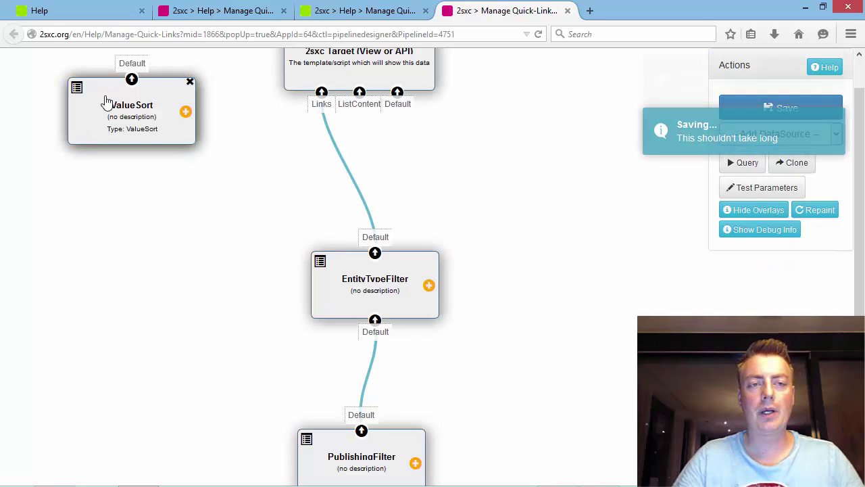
left_click_drag(109, 101, 270, 137)
left_click(244, 150)
left_click_drag(106, 88, 428, 122)
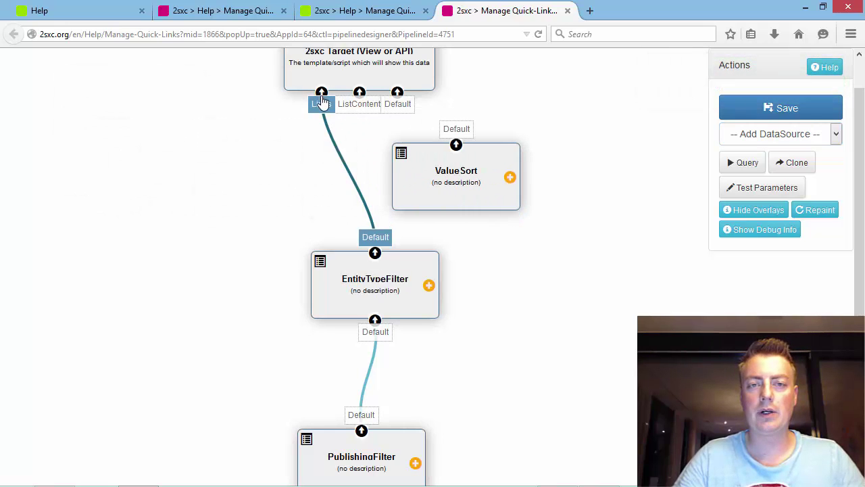
Step: Route EntityTypeFilter into ValueSort and ValueSort into the target's Links stream
left_click_drag(322, 92, 444, 193)
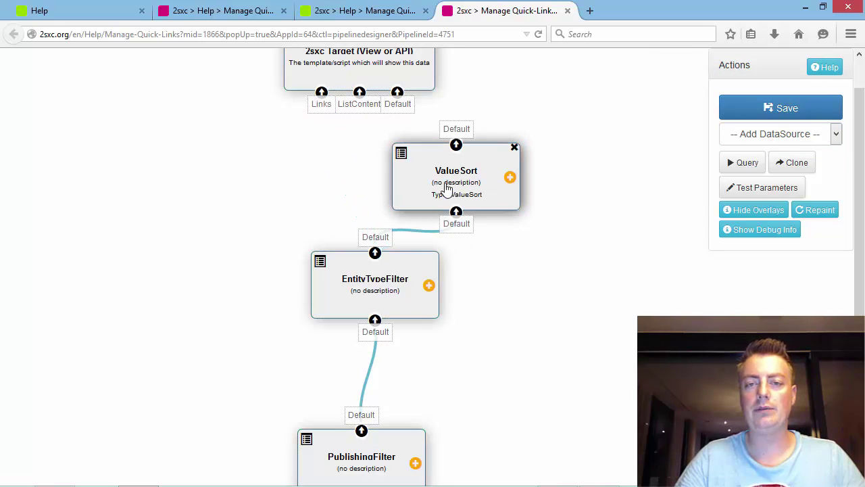
left_click_drag(456, 146, 323, 98)
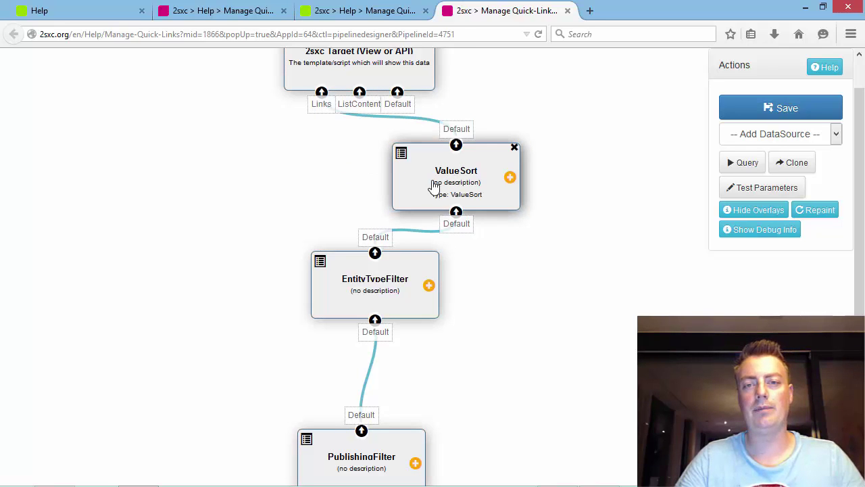
left_click_drag(425, 153, 290, 146)
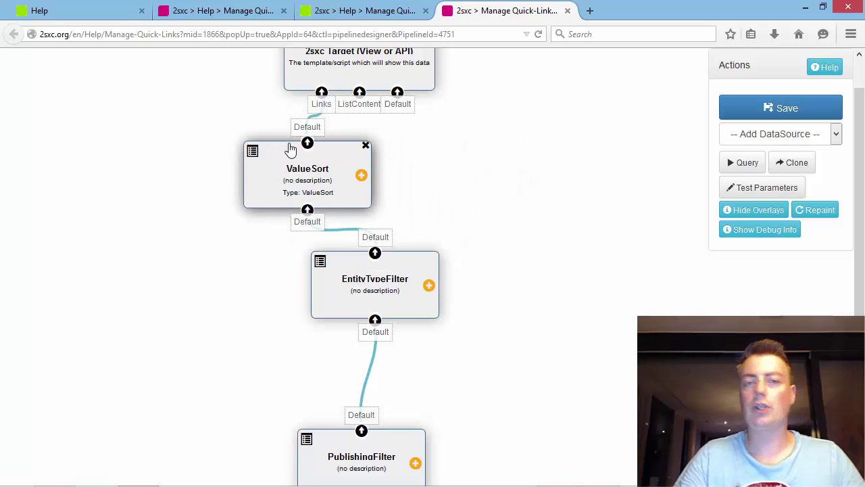
Step: Configure ValueSort to sort on Title in Asc direction and save the setting
left_click(252, 152)
left_click(387, 163)
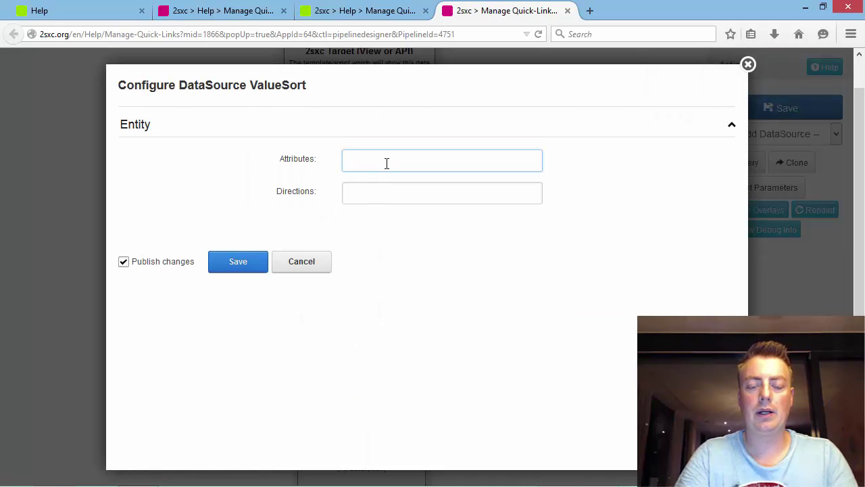
key("Tab")
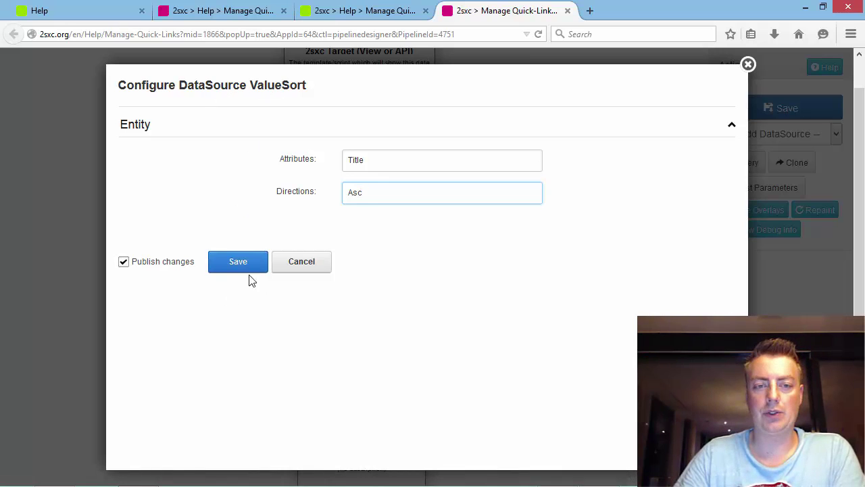
left_click(260, 270)
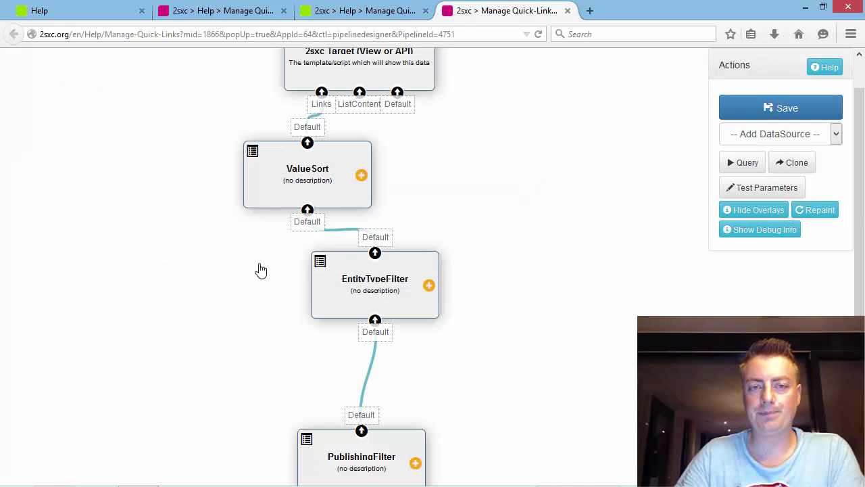
Step: Move the ValueSort node aside, try saving and running the query, and dismiss the save error
left_click_drag(267, 177, 230, 148)
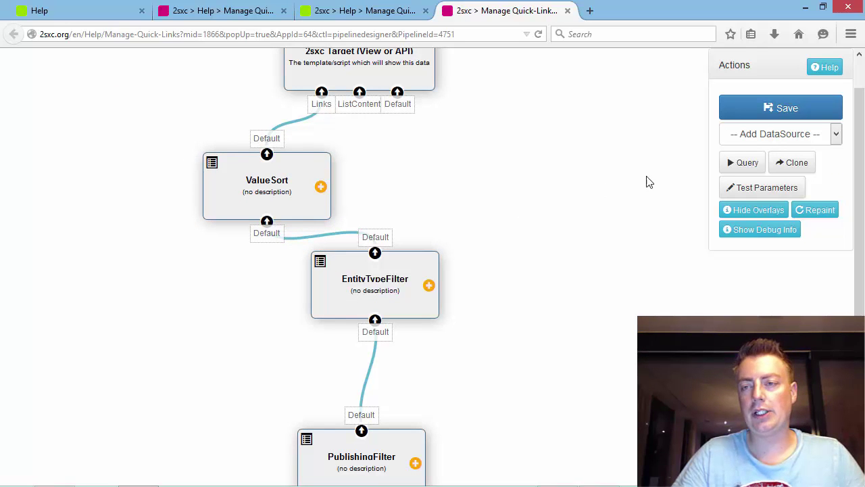
left_click(736, 166)
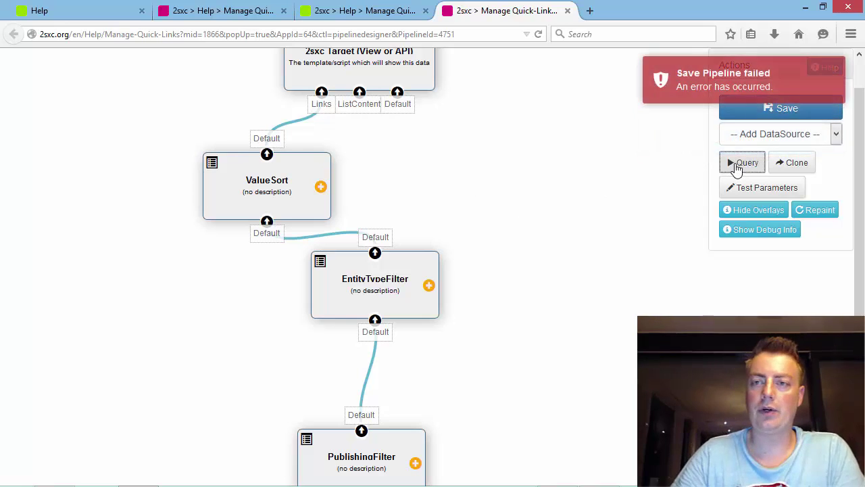
left_click(693, 91)
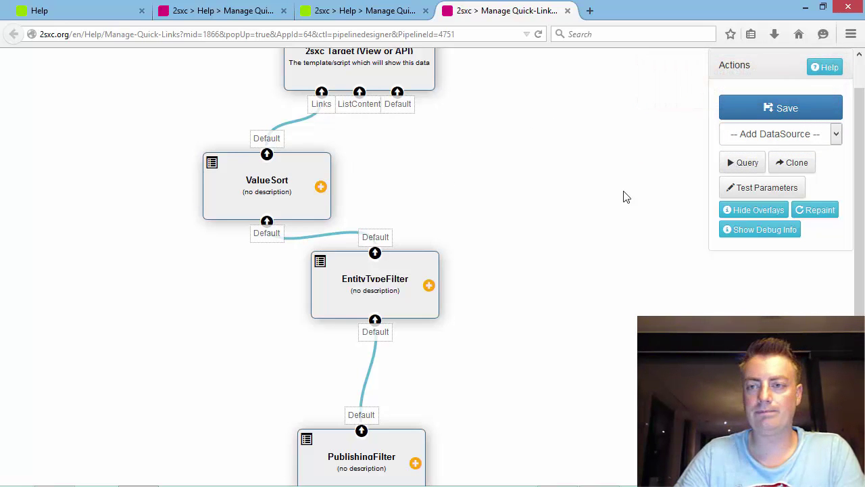
Step: Change the ValueSort sort direction from Asc to 1 and save the setting
left_click(212, 164)
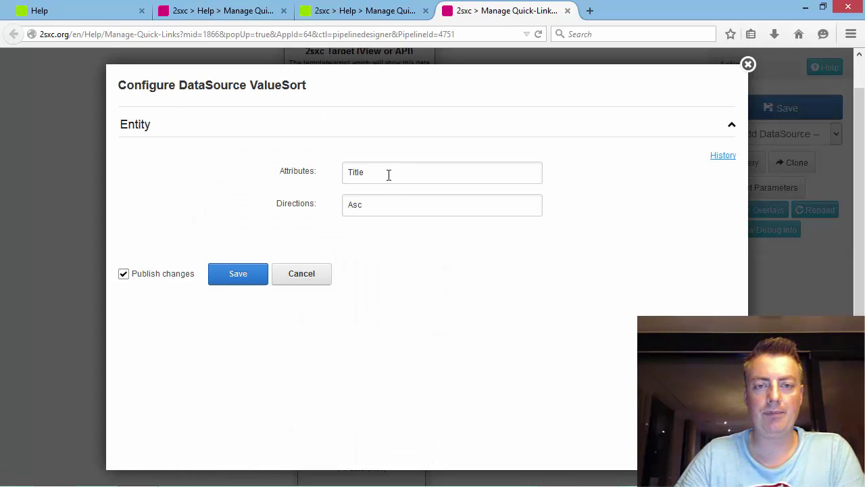
left_click(385, 199)
double_click(385, 199)
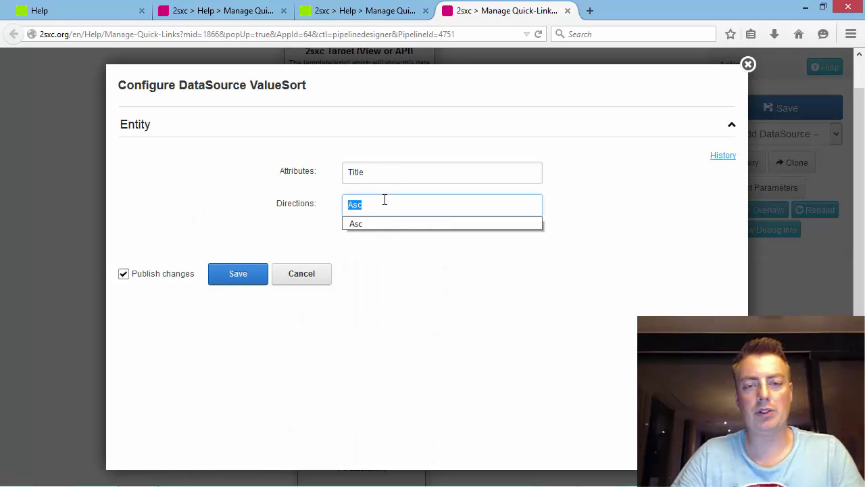
type("1")
left_click(241, 275)
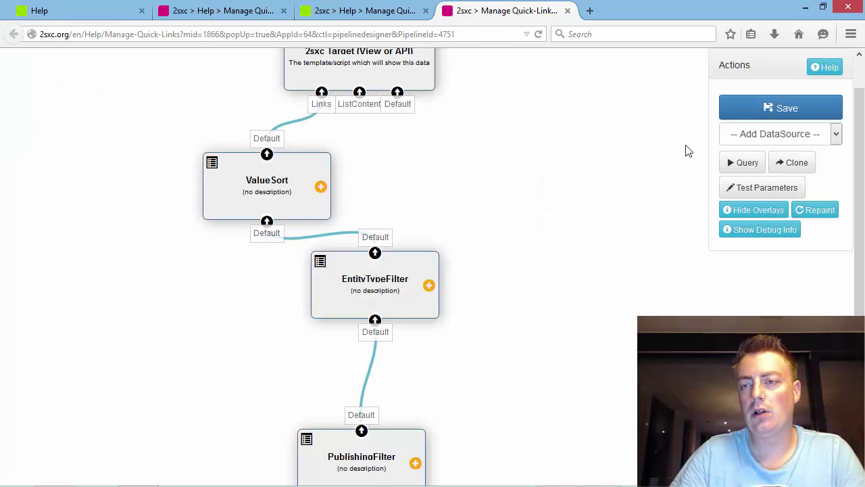
Step: Disconnect ValueSort from the Links stream and re-run the query so Links reads from EntityTypeFilter
left_click(746, 162)
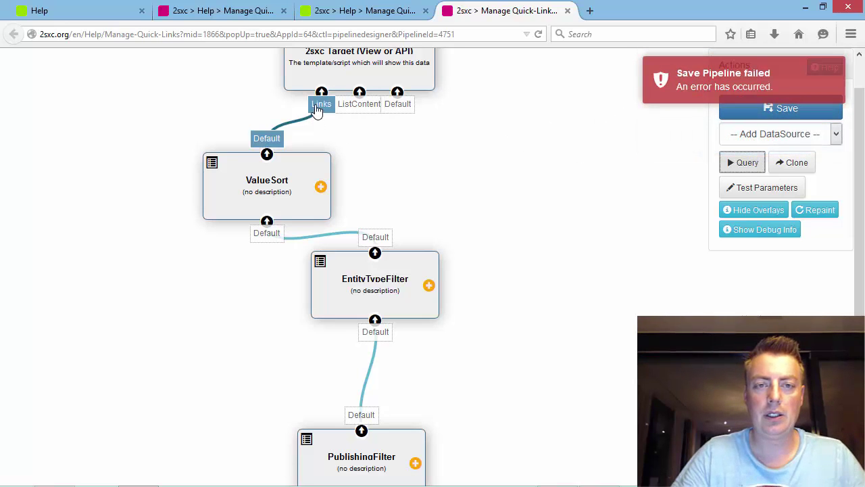
left_click_drag(321, 103, 305, 143)
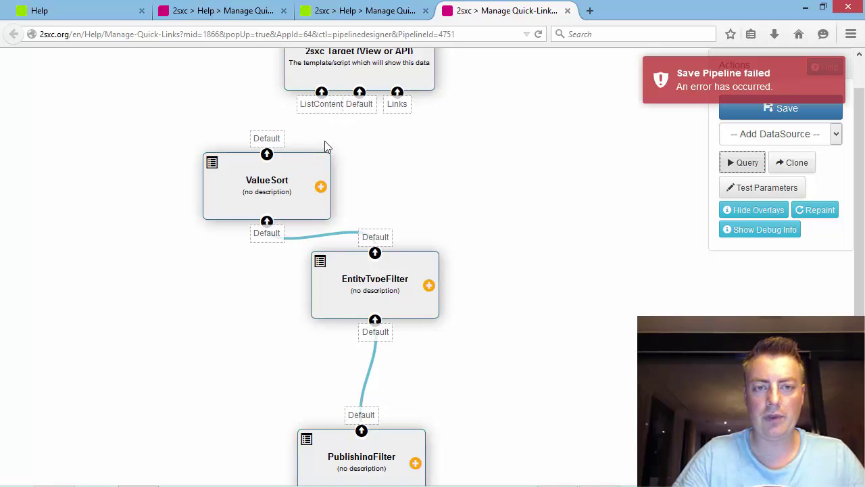
left_click(749, 169)
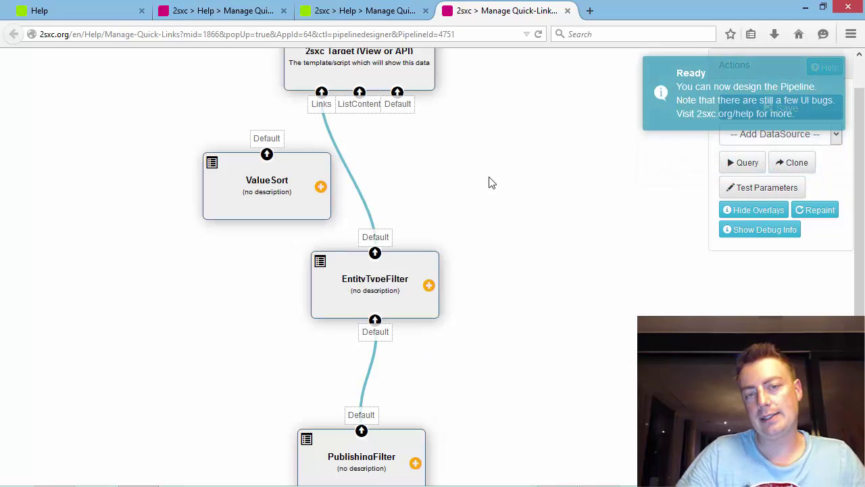
Step: Wire EntityTypeFilter into ValueSort's Default stream and ValueSort's output into the target's Links stream
left_click_drag(321, 97, 303, 181)
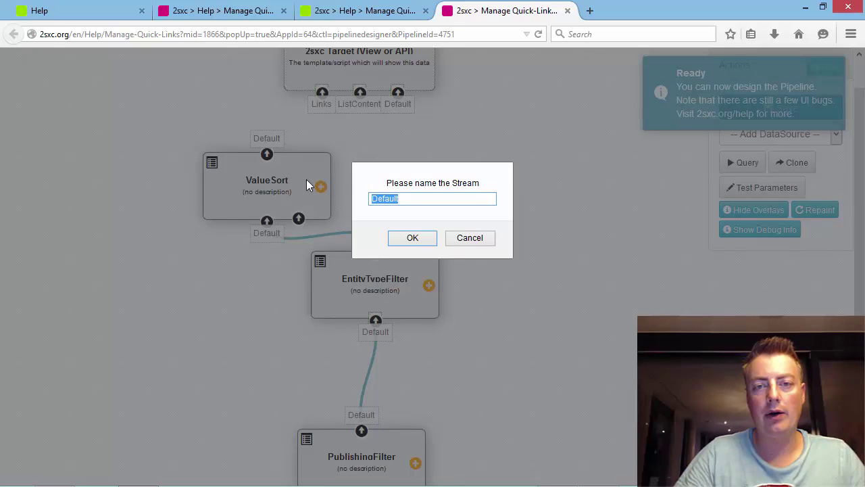
left_click(420, 238)
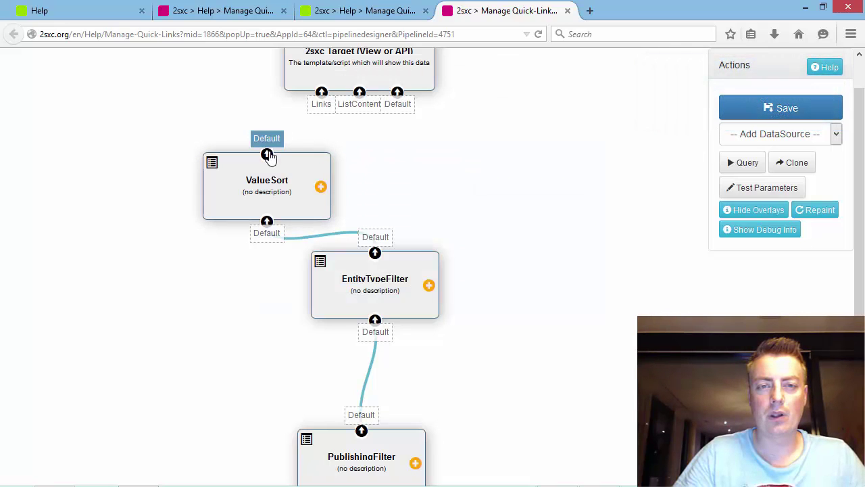
left_click_drag(269, 156, 320, 97)
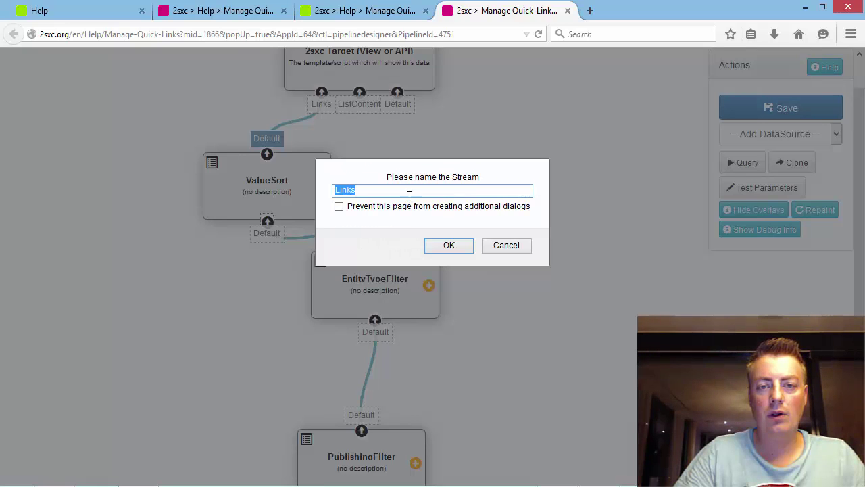
left_click(446, 245)
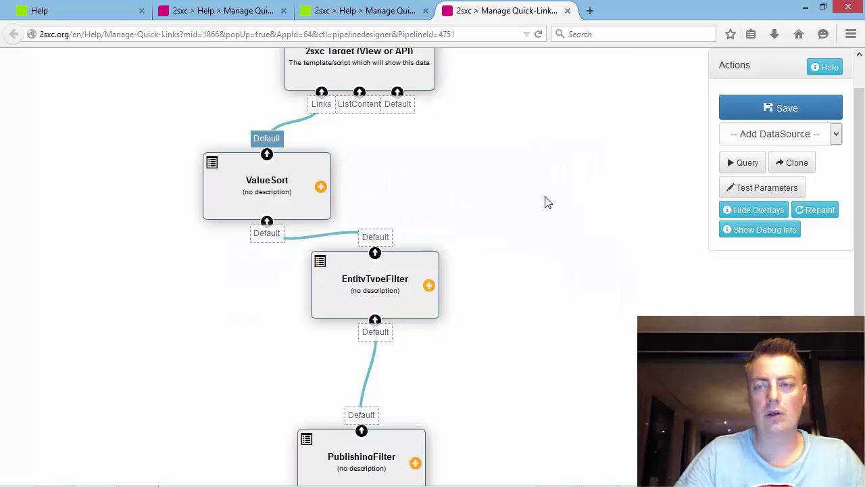
Step: Run the query, scroll through the 3 sorted links returned, and close the result
left_click(741, 163)
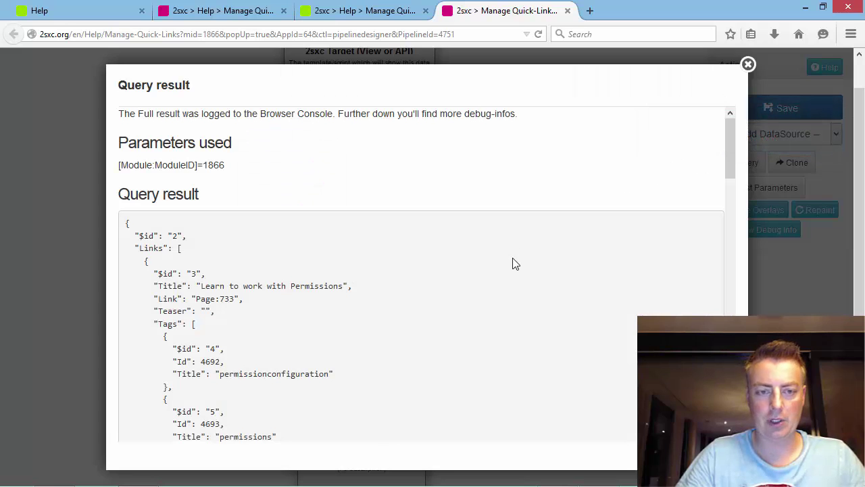
scroll(514, 263, "down", 1)
scroll(338, 264, "down", 6)
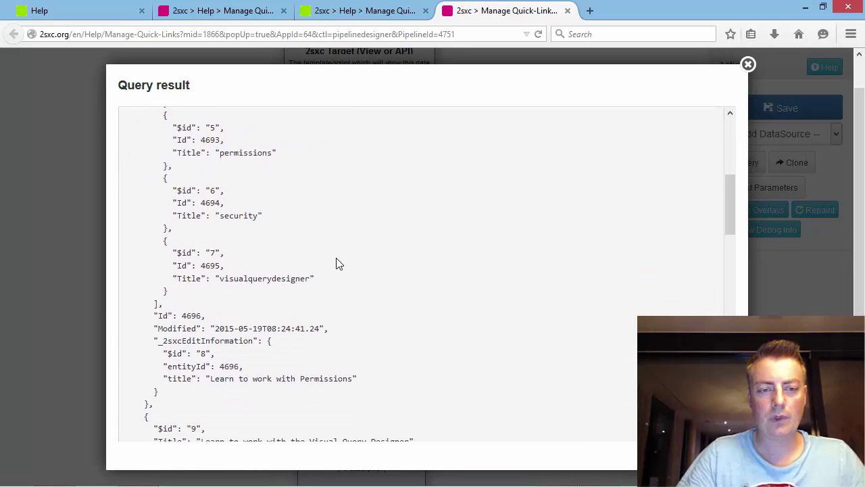
scroll(338, 264, "down", 4)
scroll(339, 263, "down", 2)
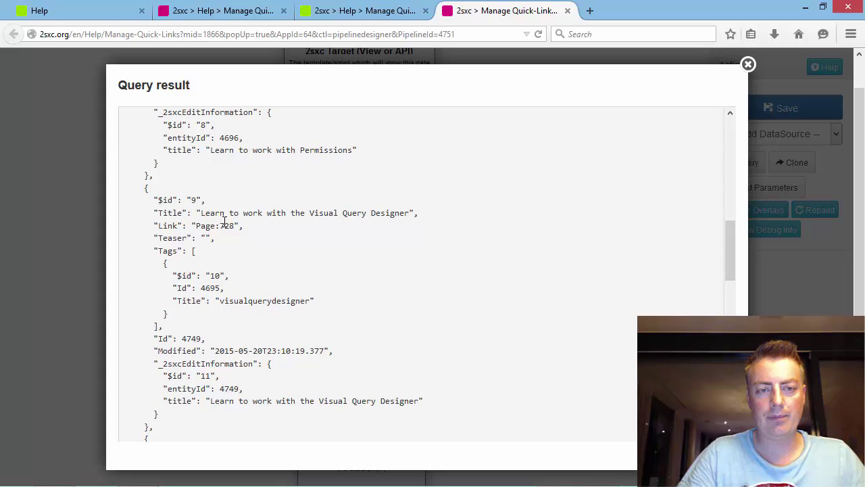
scroll(273, 331, "down", 1)
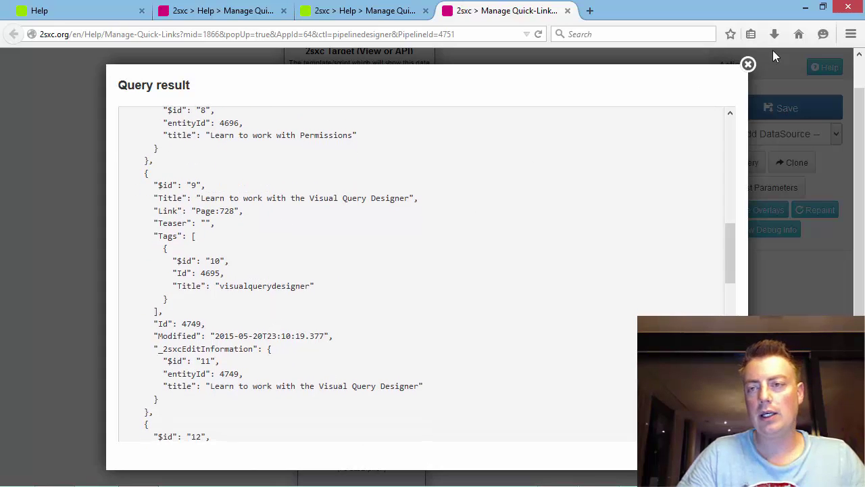
left_click(749, 65)
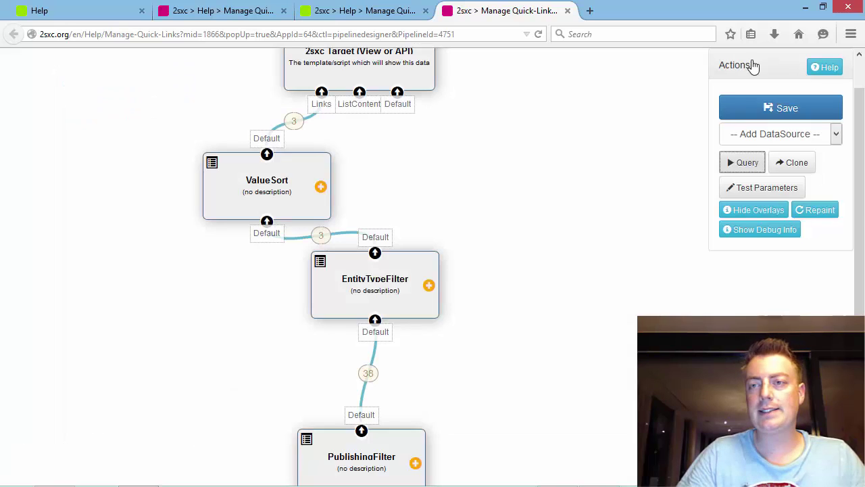
Step: Reload the Manage Quick-Links page to show its three links sorted alphabetically by title
left_click(207, 11)
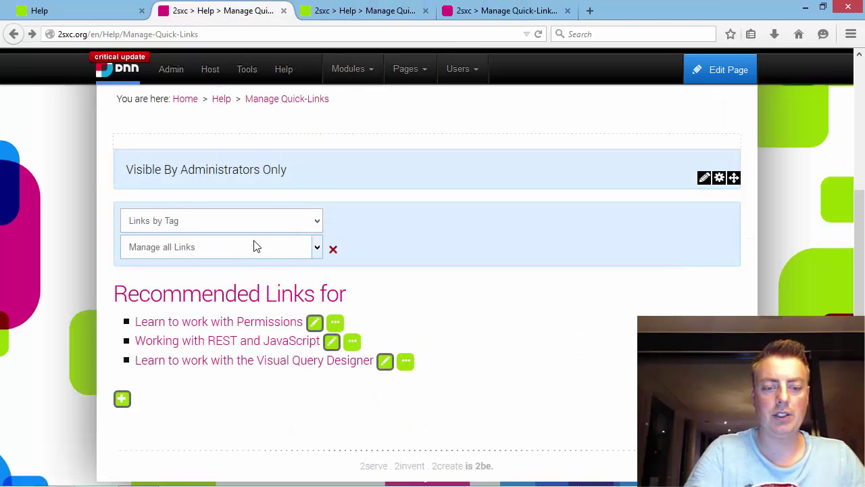
key("F5")
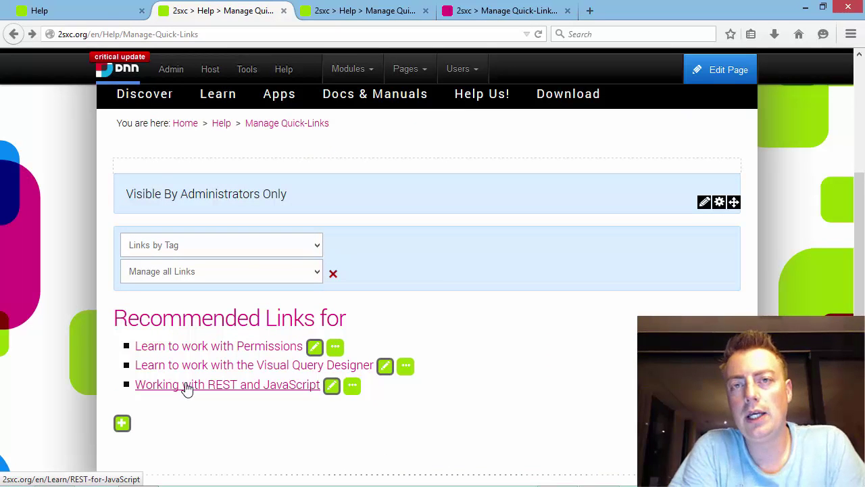
Step: Return to the query designer, browse the Add DataSource list without adding anything, and recheck Quick-Links
left_click(526, 18)
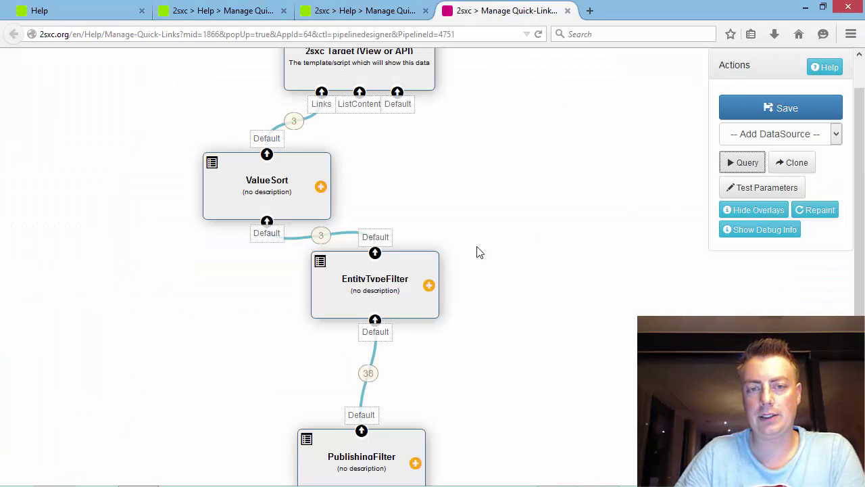
left_click(746, 138)
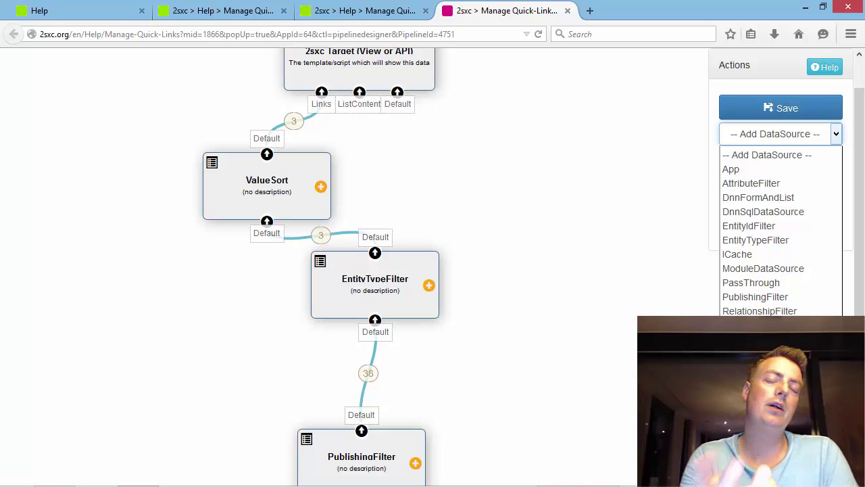
left_click(574, 284)
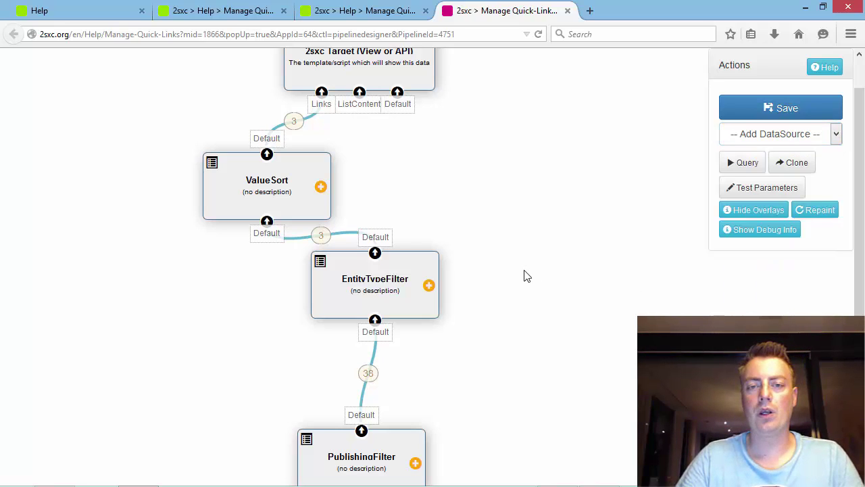
left_click(240, 10)
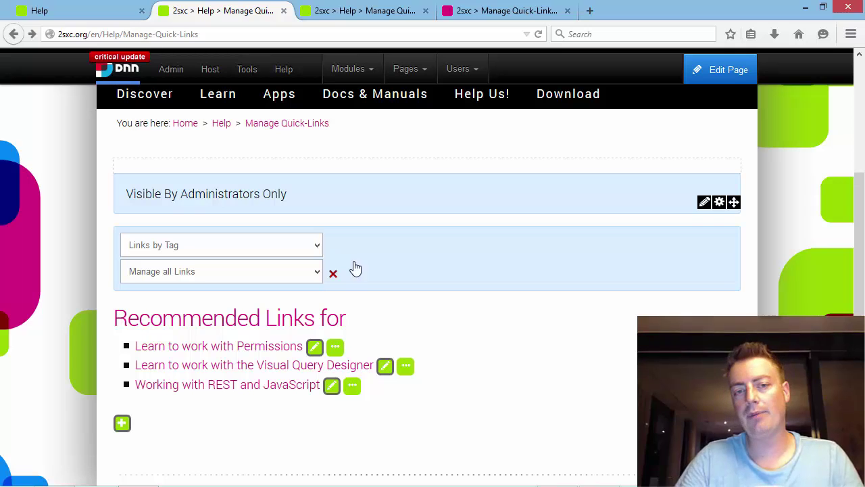
left_click(512, 19)
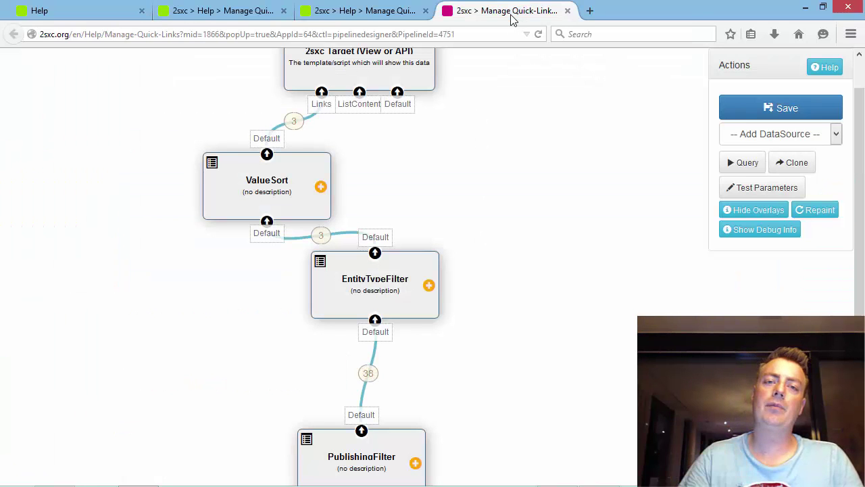